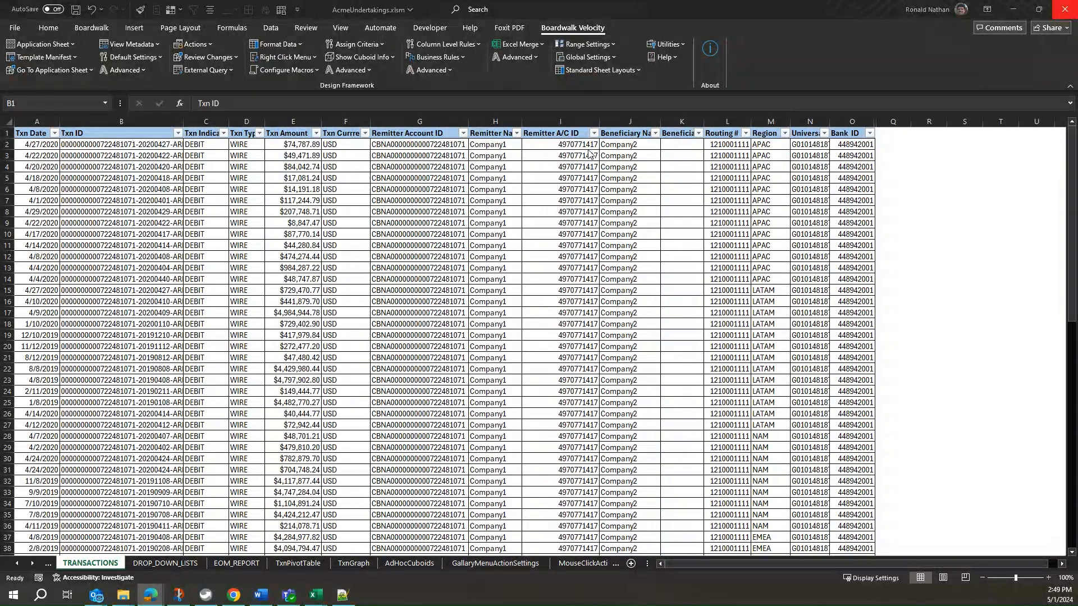
# Open the DROP_DOWN_LISTS sheet of the AcmeUndertakings workbook.
pyautogui.click(183, 564)
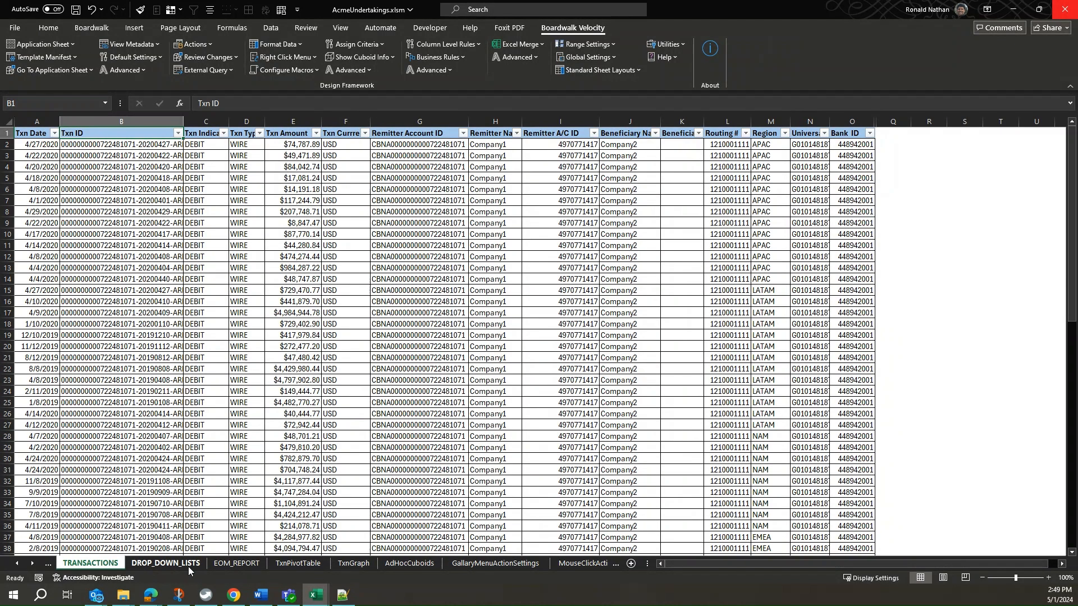
pyautogui.click(183, 566)
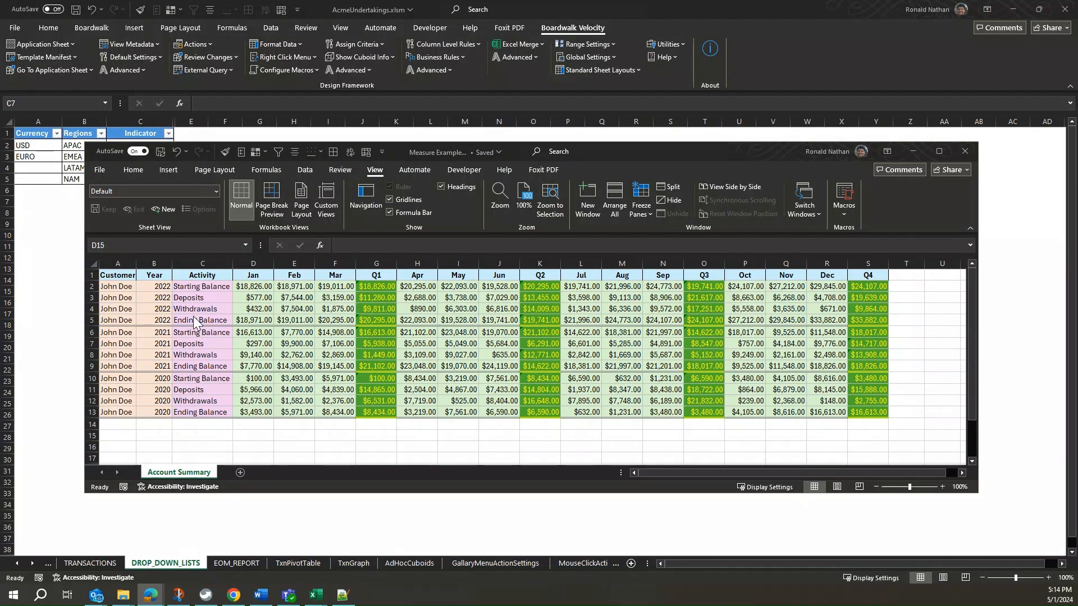
# Insert a new column before Activity in the Account Summary sheet and give it the header Sequence.
pyautogui.click(216, 262)
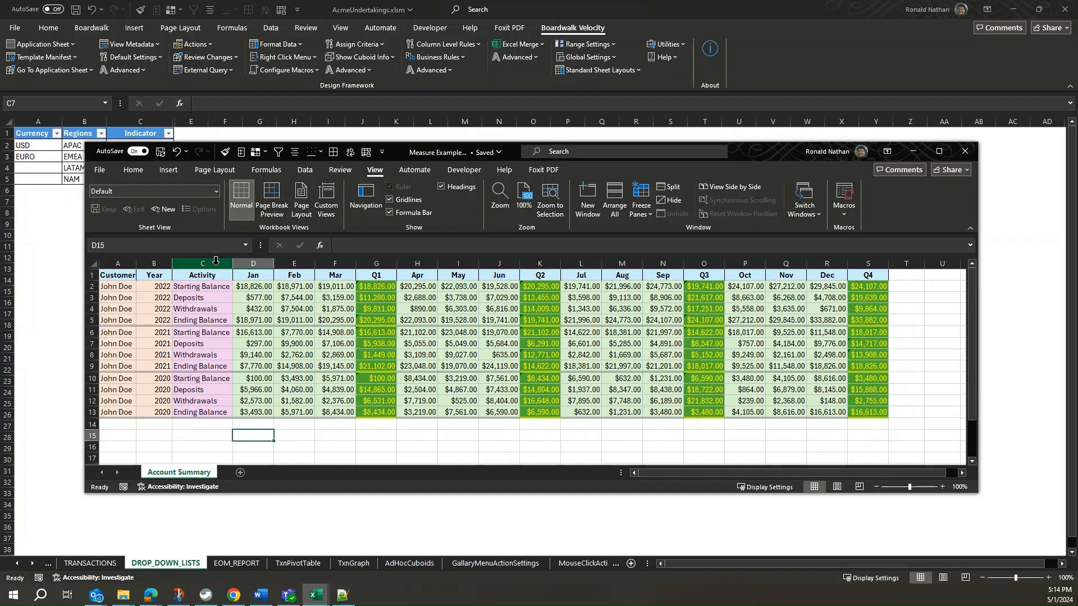
pyautogui.rightClick(215, 261)
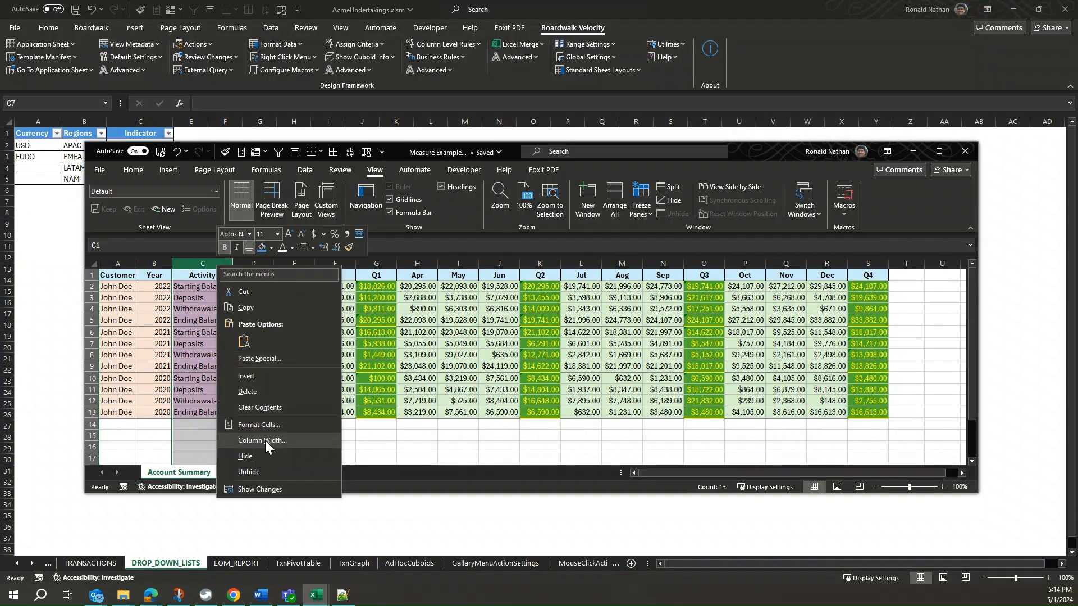
pyautogui.click(250, 376)
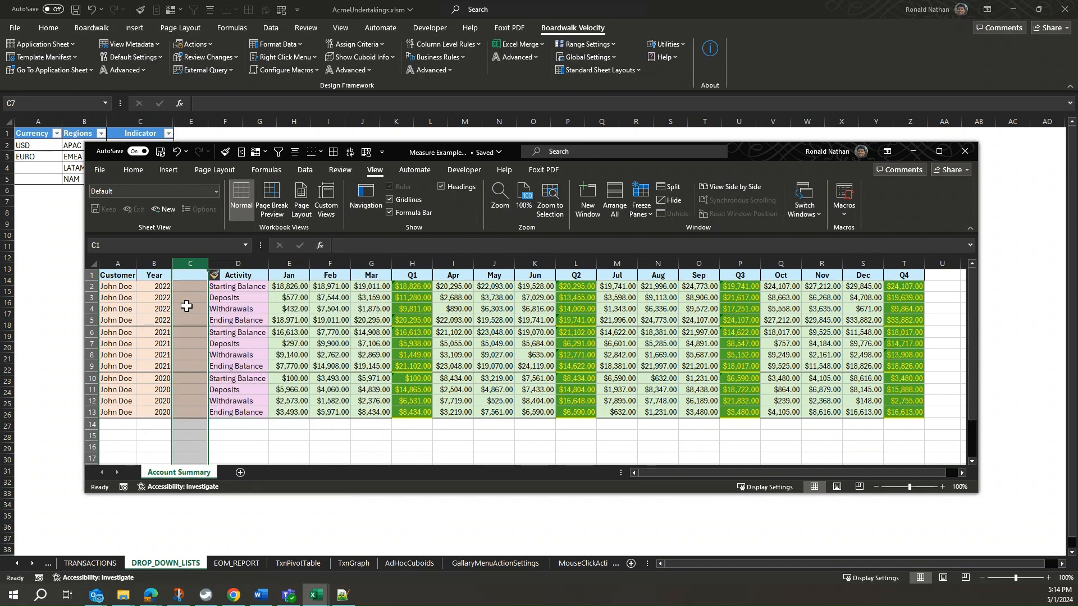
pyautogui.click(194, 275)
pyautogui.write('Seq')
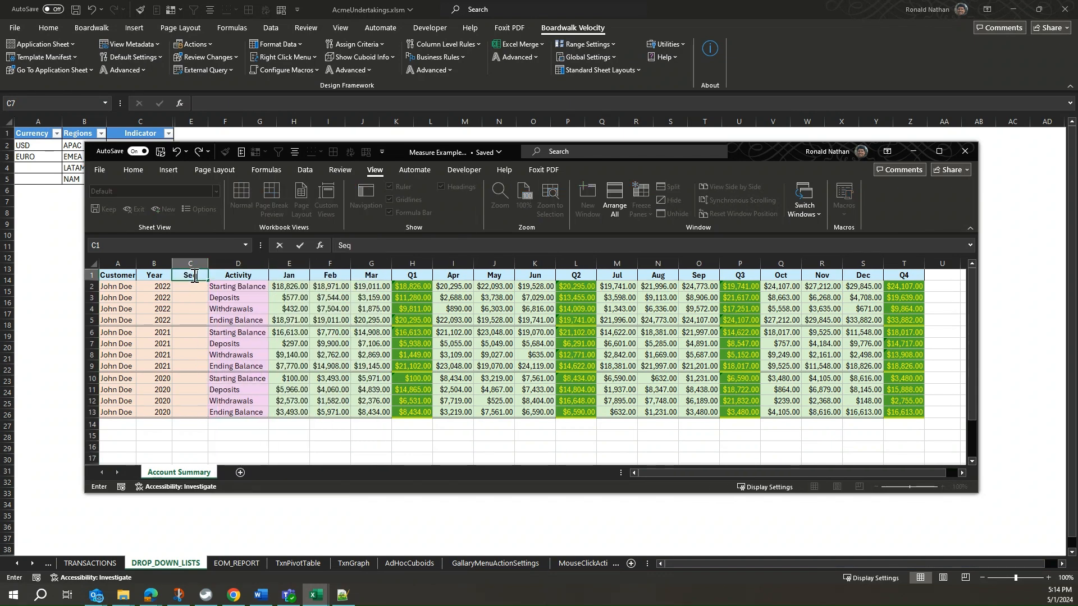
pyautogui.write('uence')
pyautogui.press('Return')
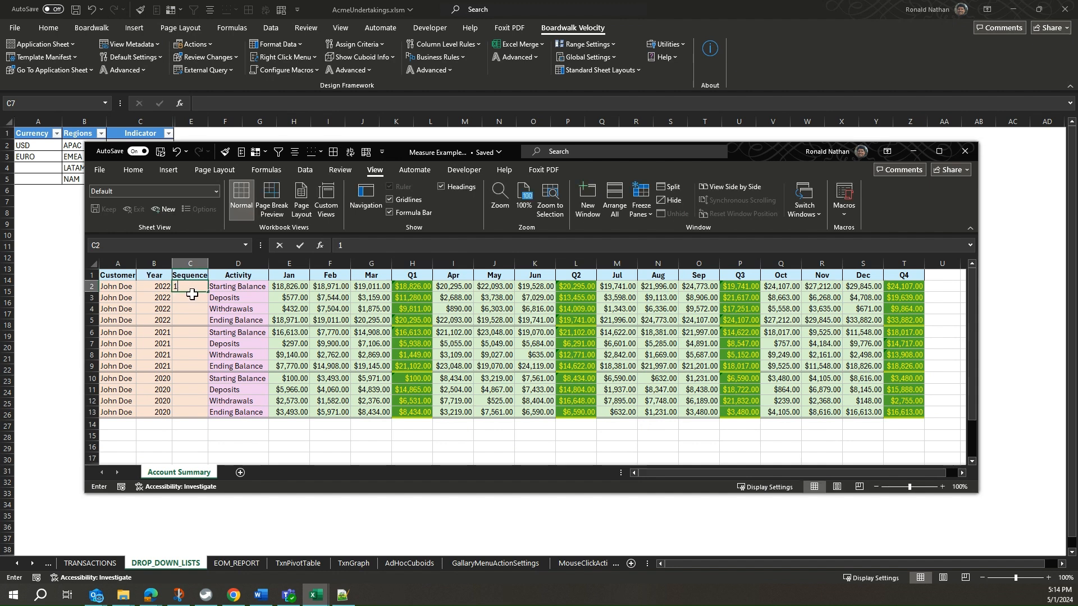
# Number the four 2022 rows 1, 2, 3 and 4 in the Sequence column.
pyautogui.write('1')
pyautogui.click(185, 298)
pyautogui.write('2')
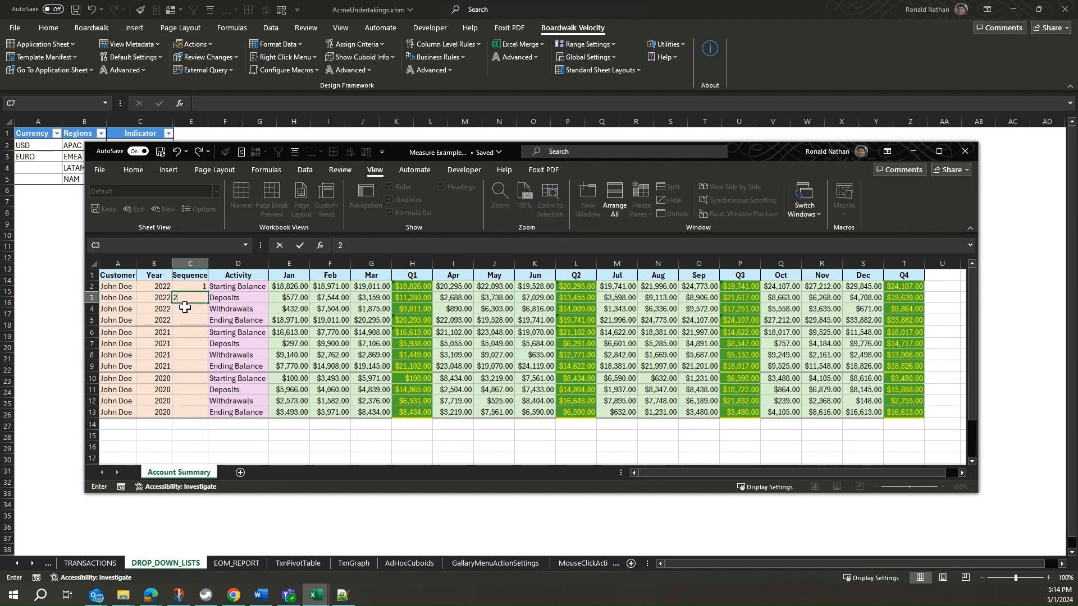
pyautogui.click(188, 309)
pyautogui.write('3')
pyautogui.click(191, 320)
pyautogui.write('4')
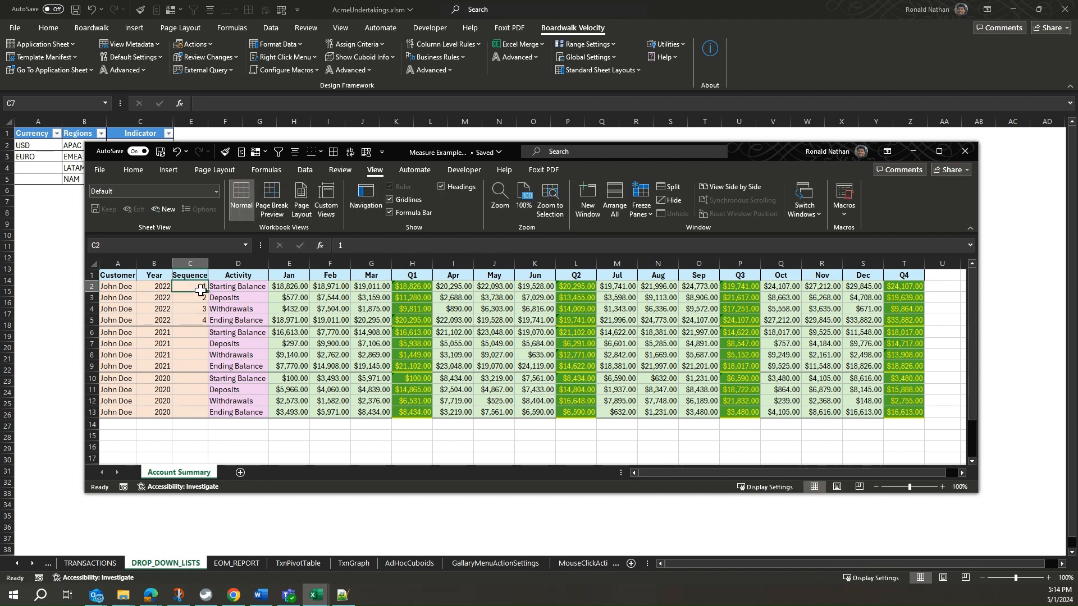
# Copy the 2022 sequence numbers into the Sequence cells of the 2021 and 2020 rows.
pyautogui.moveTo(190, 287); pyautogui.dragTo(197, 316)
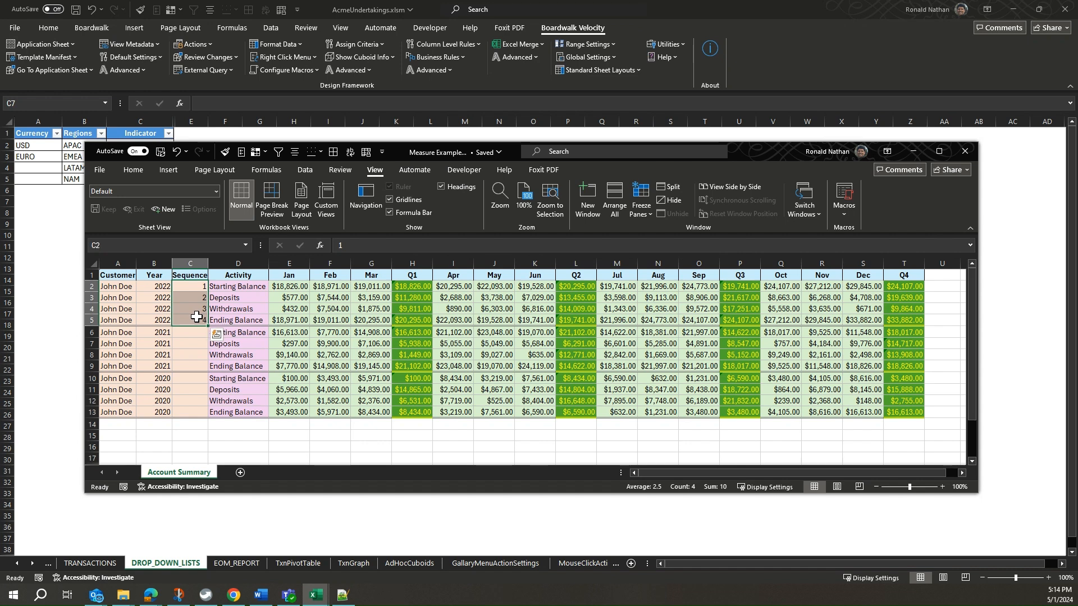
pyautogui.hotkey('ctrl', 'c')
pyautogui.click(194, 330)
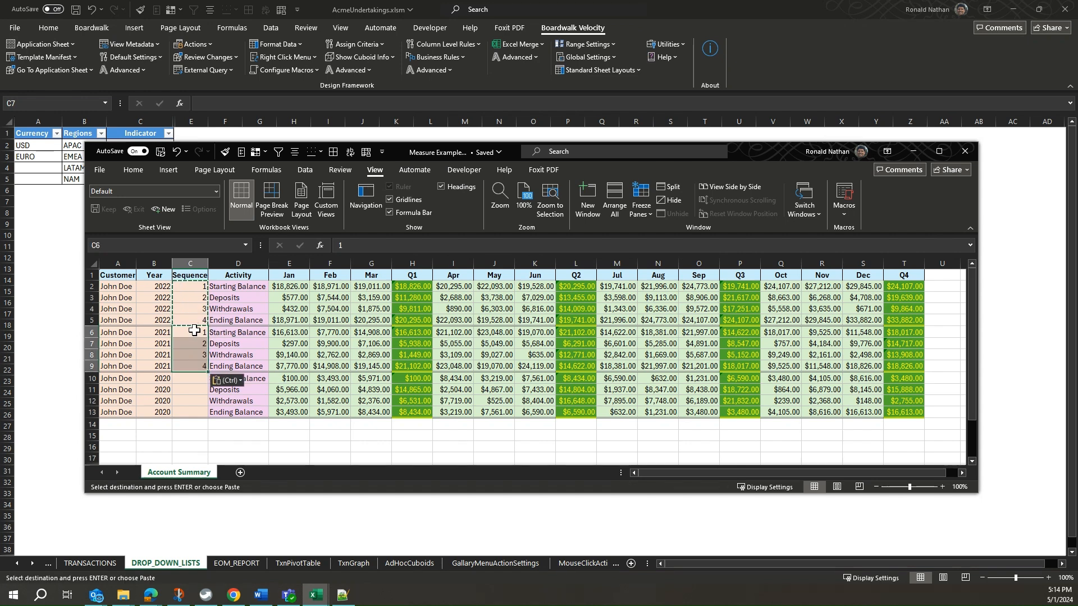
pyautogui.click(191, 378)
pyautogui.hotkey('ctrl', 'v')
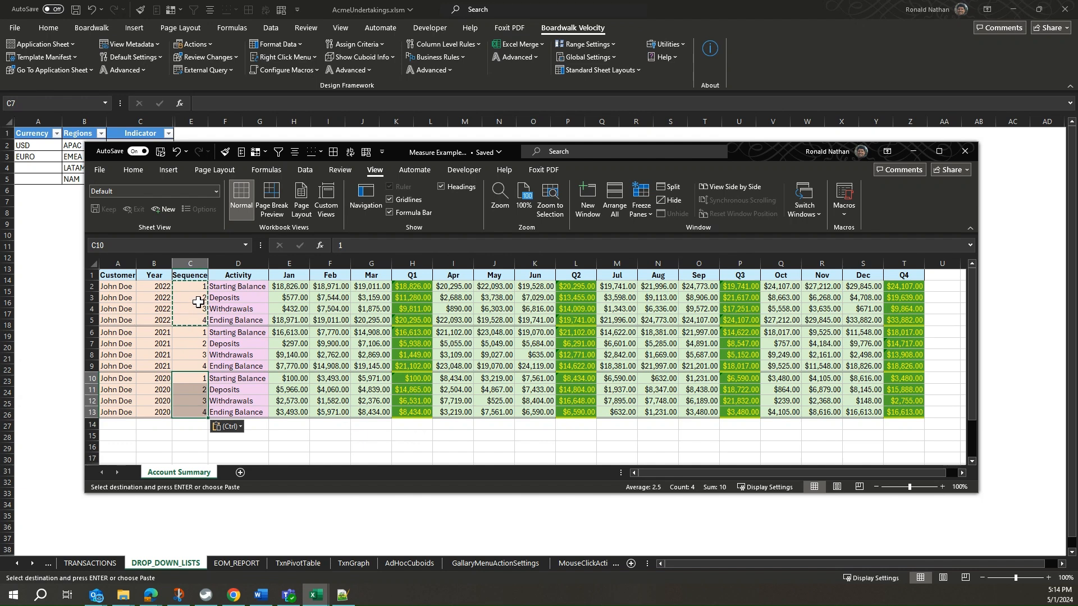
# Hide the Sequence column in the Account Summary sheet.
pyautogui.click(191, 263)
pyautogui.rightClick(192, 261)
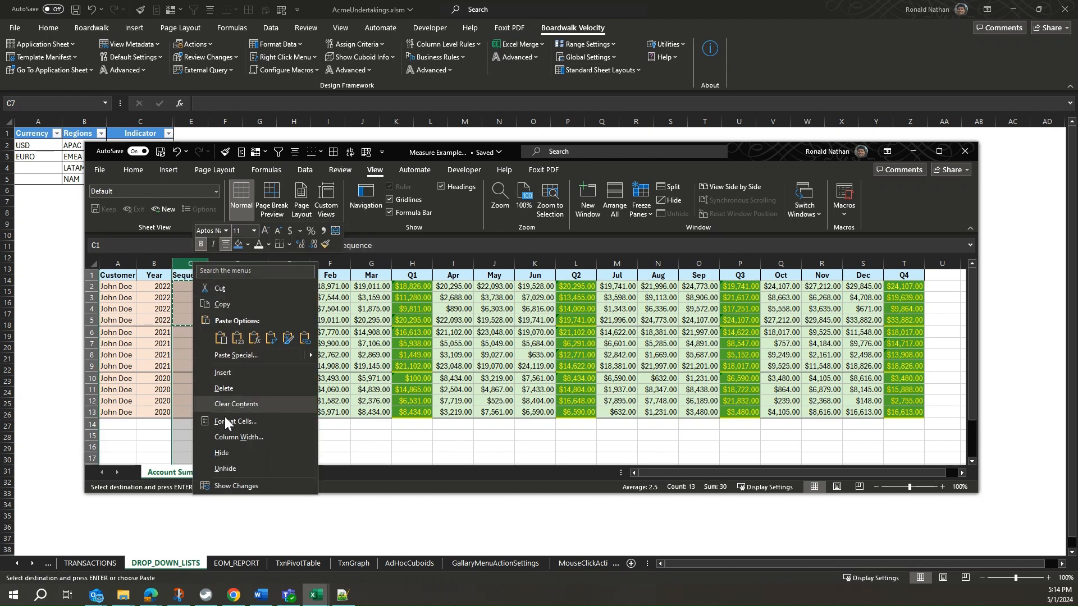
pyautogui.click(230, 453)
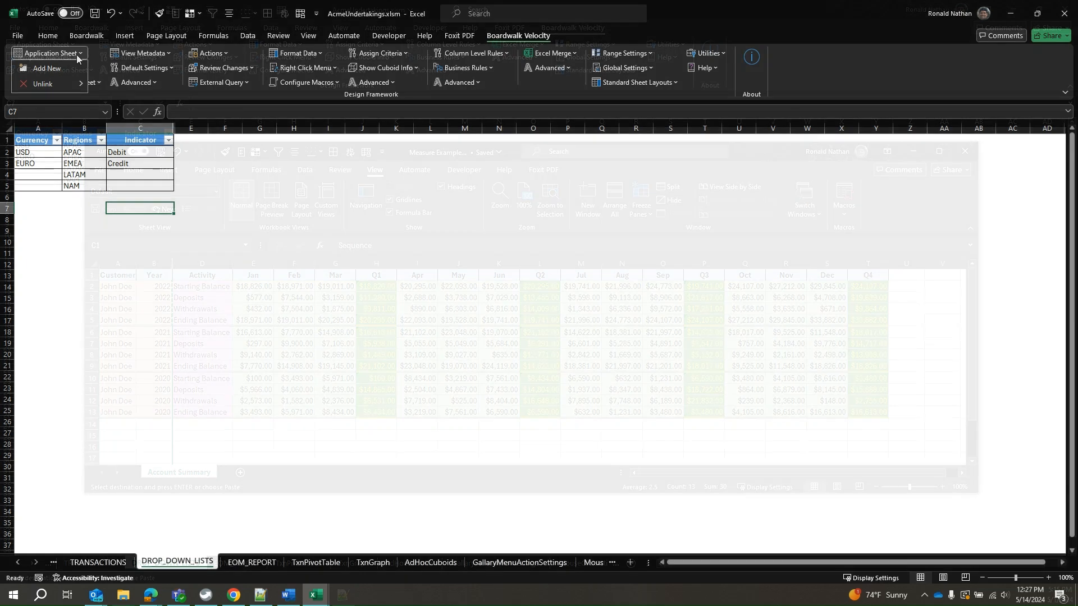
# Add a new application sheet to the AcmeUndertakings workbook and close the Standard Cuboid instructions.
pyautogui.click(50, 53)
pyautogui.click(50, 67)
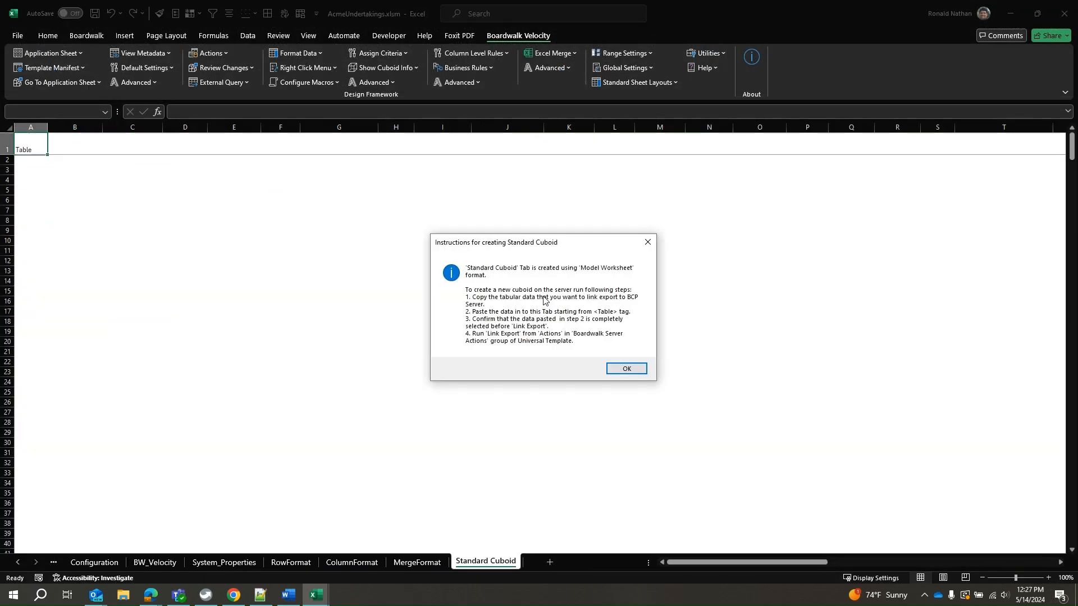
pyautogui.click(626, 368)
# Copy the complete account summary table from Measure Example.xlsx and paste it with its formatting at cell A1 of the Standard Cuboid sheet.
pyautogui.moveTo(310, 599)
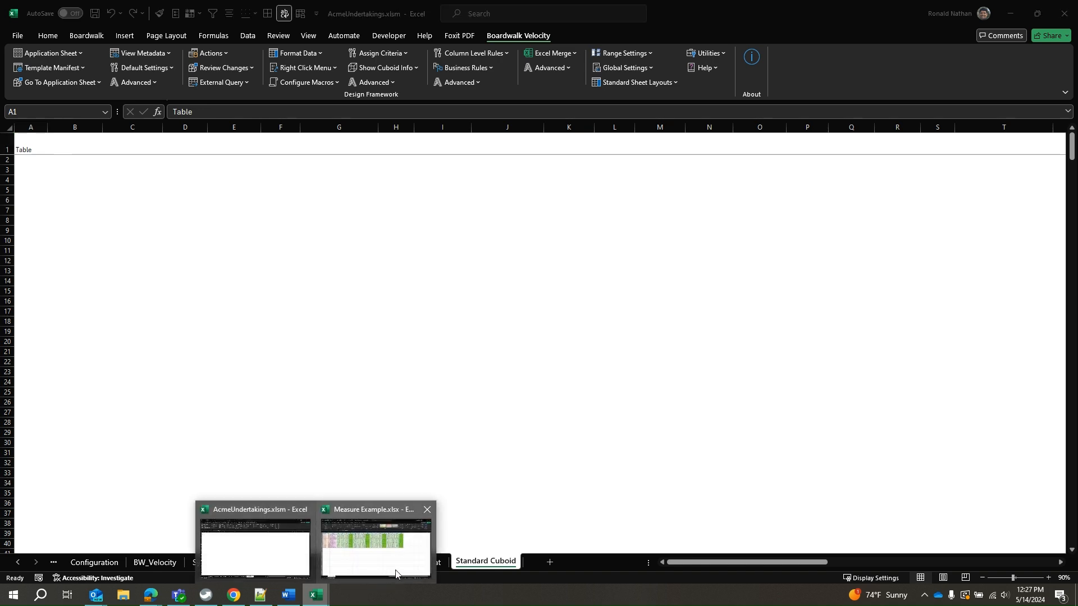
pyautogui.click(396, 573)
pyautogui.moveTo(27, 138); pyautogui.dragTo(794, 277)
pyautogui.hotkey('ctrl', 'c')
pyautogui.hotkey('alt', 'Tab')
pyautogui.rightClick(32, 148)
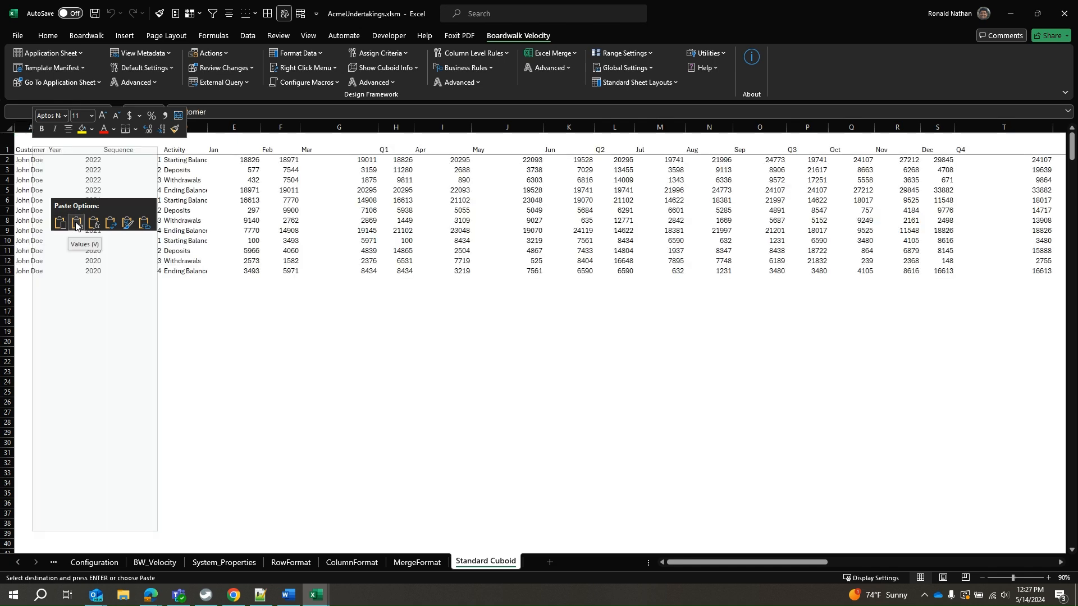
pyautogui.click(76, 240)
pyautogui.click(585, 369)
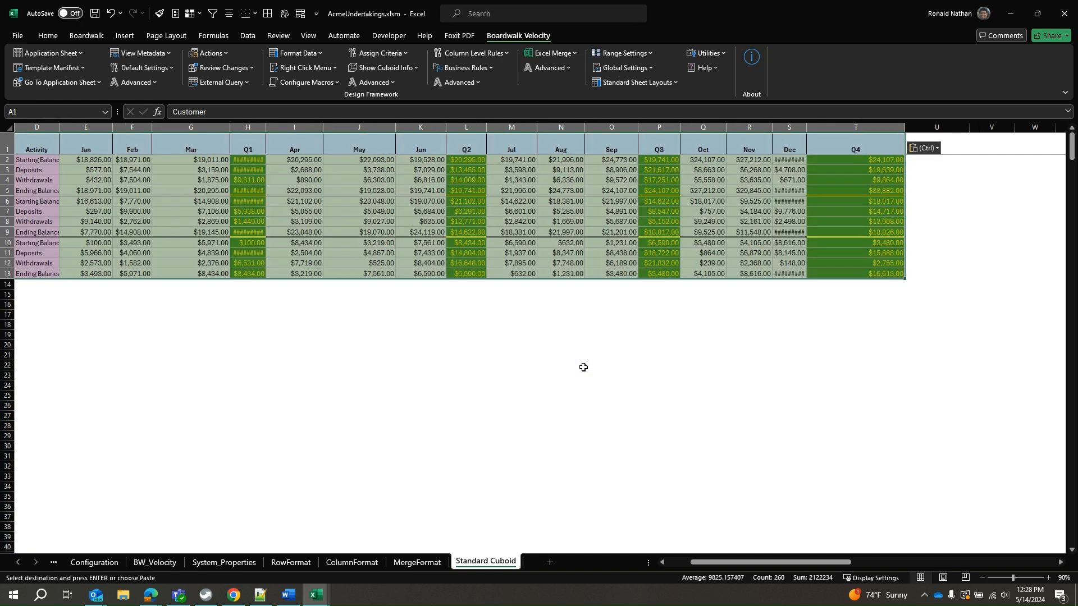
# Apply the source table's column widths to the pasted table with Paste Special.
pyautogui.rightClick(125, 143)
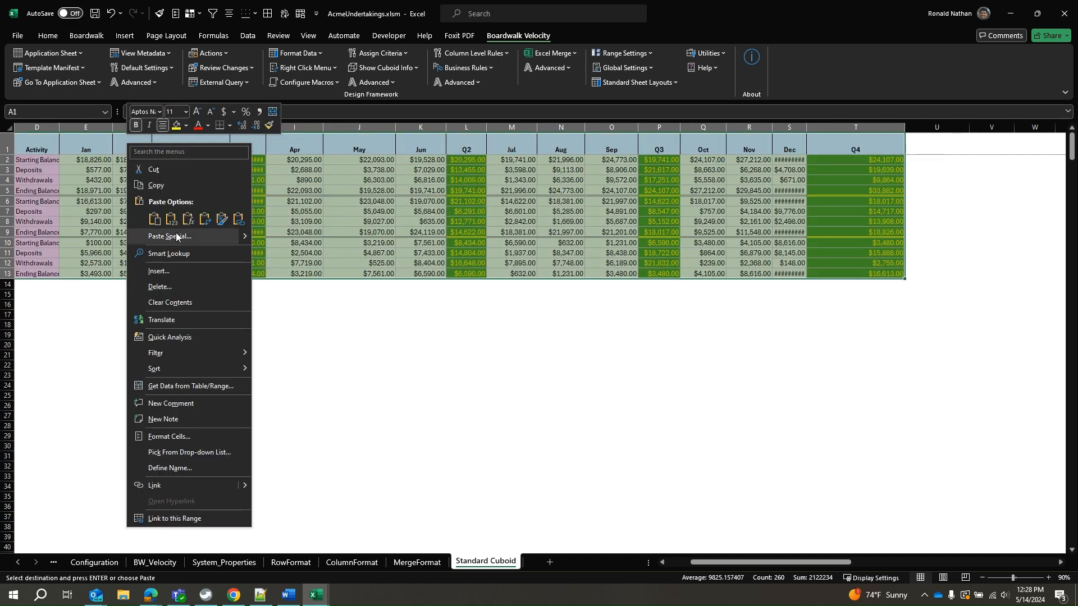
pyautogui.click(177, 237)
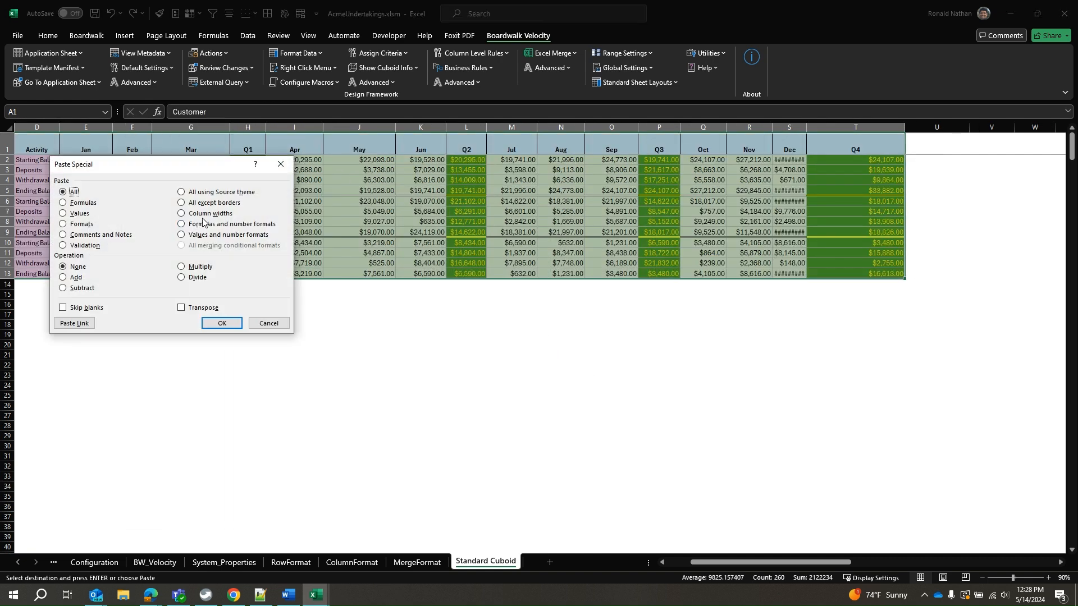
pyautogui.click(208, 215)
pyautogui.click(224, 324)
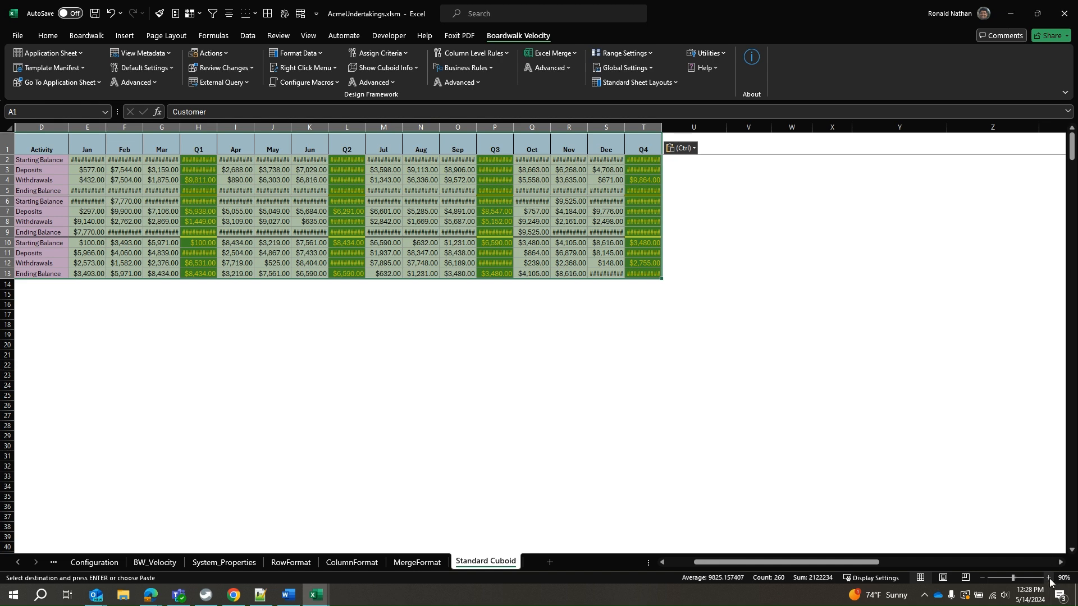
pyautogui.click(1048, 578)
pyautogui.click(1047, 577)
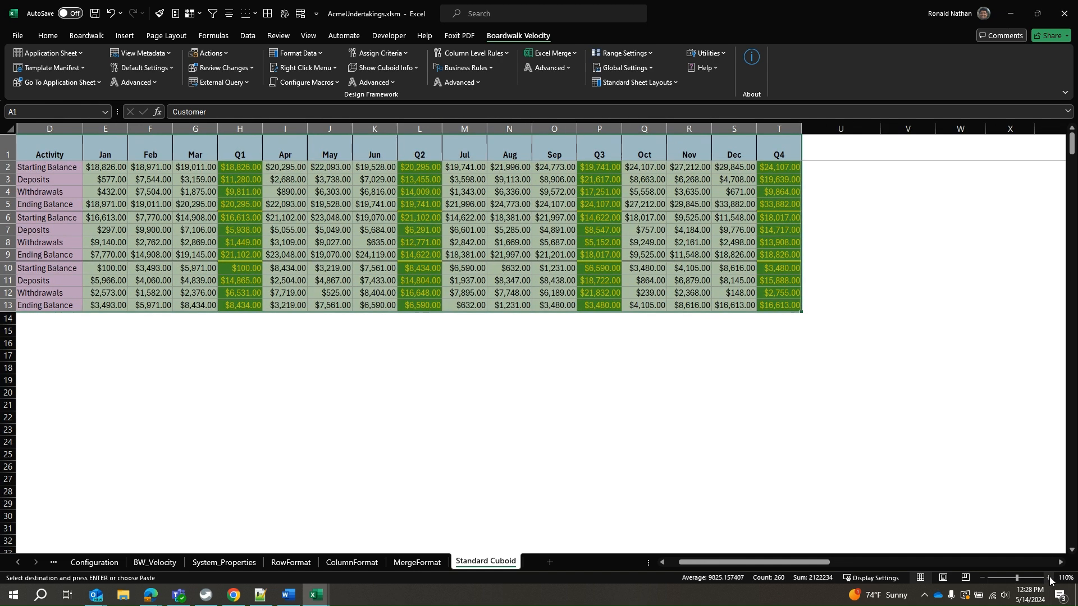
# Start a Link Export of the table and set NH Levels 0, 1 and 2 to AcmeBank, Training and AcmeUndertakings.
pyautogui.click(210, 53)
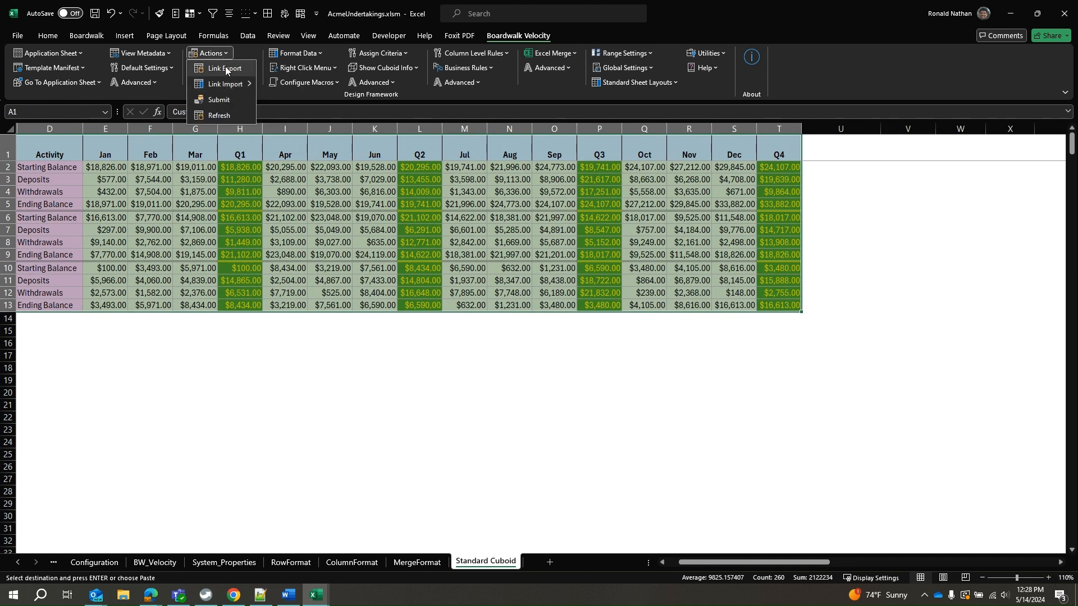
pyautogui.click(225, 67)
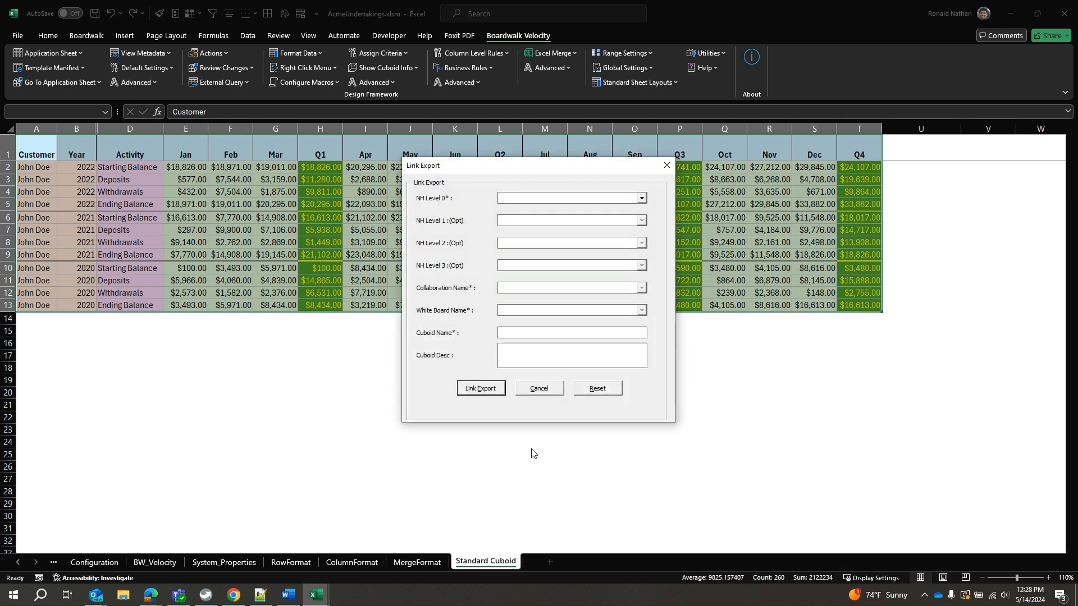
pyautogui.click(641, 198)
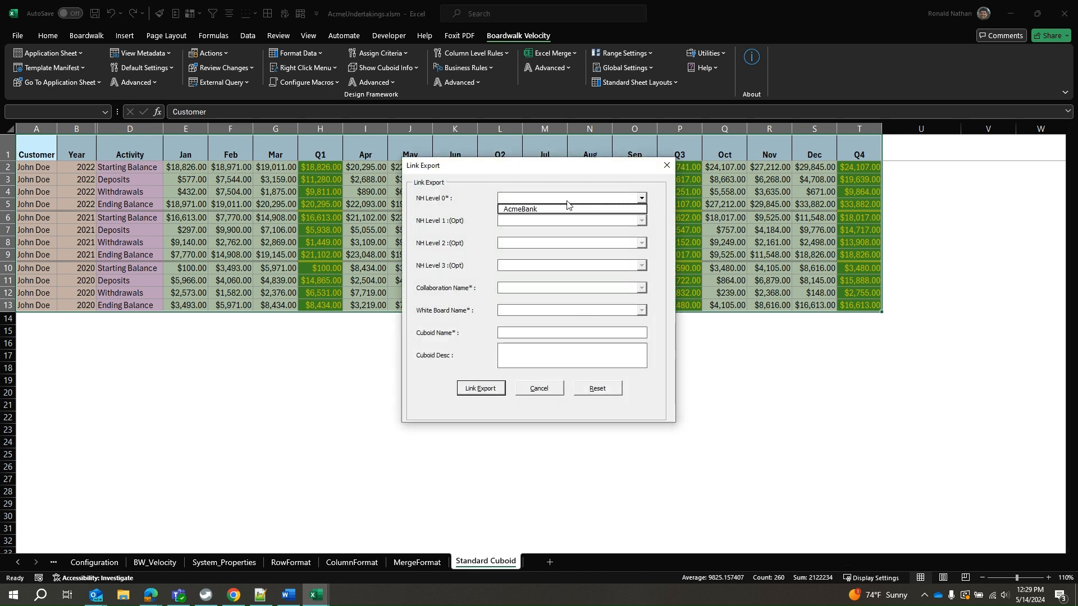
pyautogui.click(567, 209)
pyautogui.click(642, 220)
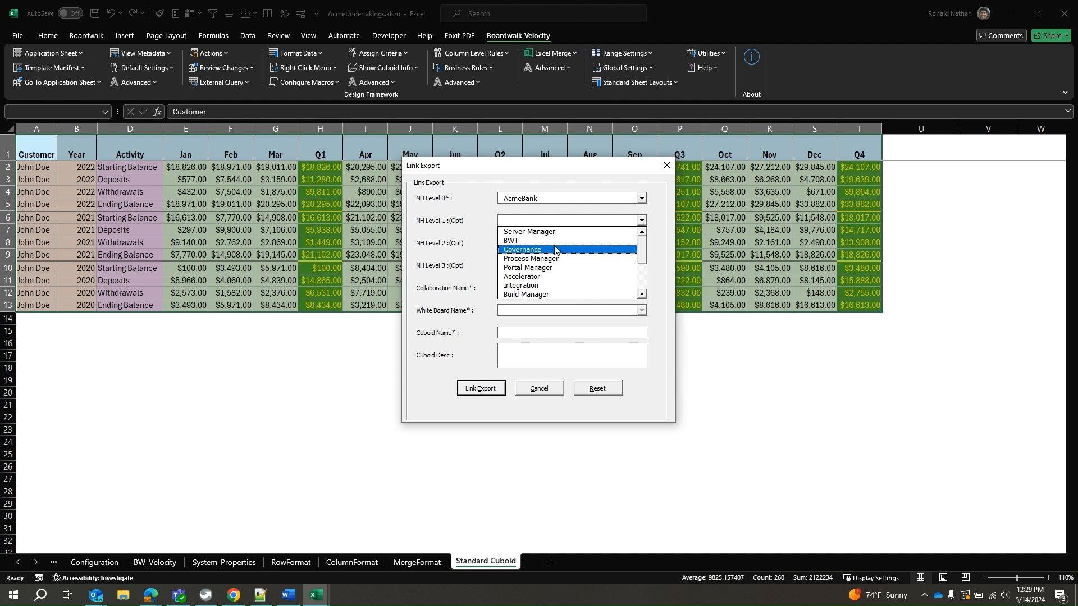
pyautogui.click(594, 251)
pyautogui.click(642, 242)
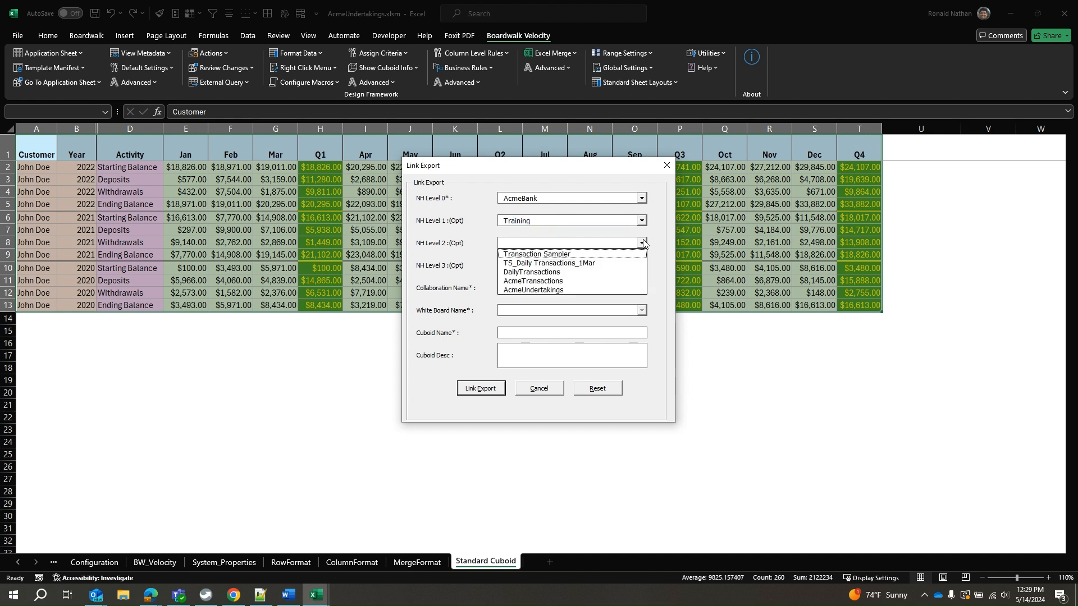
pyautogui.click(536, 290)
# Set the export's collaboration and white board to AcmeUndertakings and name the cuboid Account Summary.
pyautogui.click(641, 287)
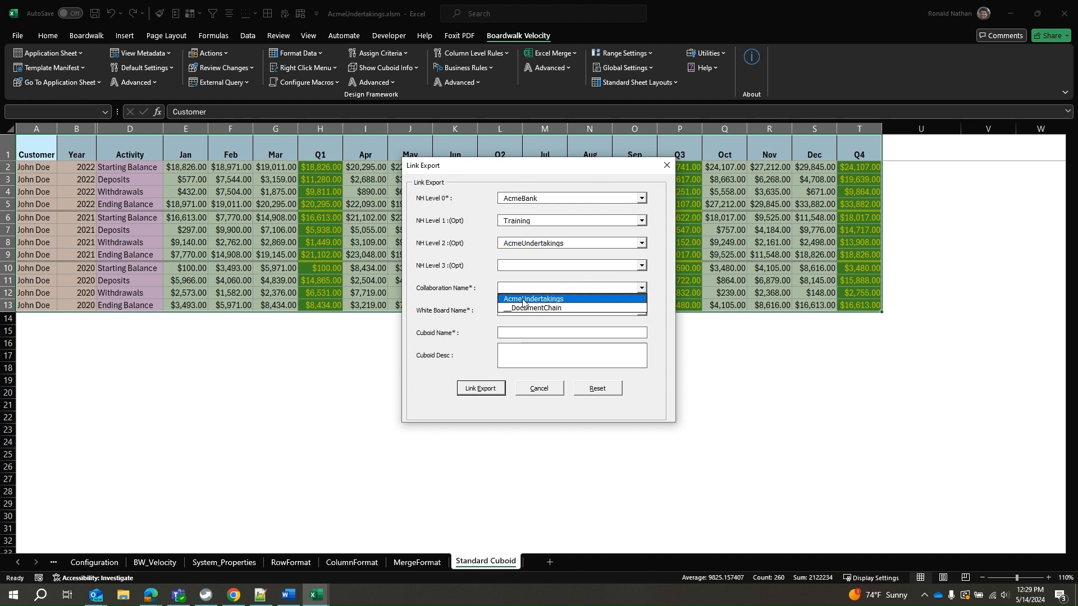
pyautogui.click(523, 301)
pyautogui.click(618, 307)
pyautogui.click(549, 330)
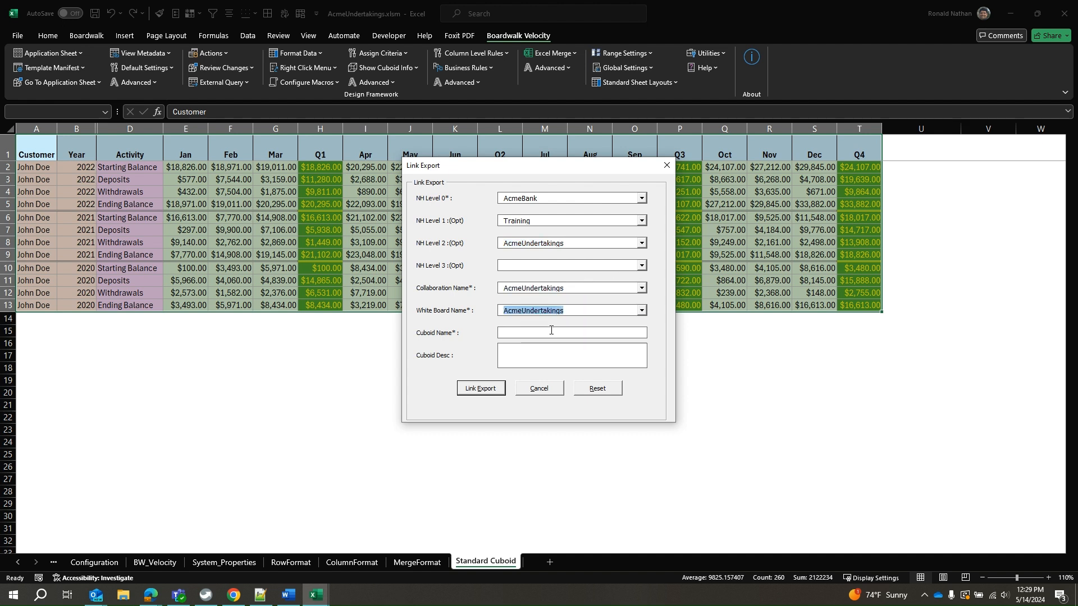
pyautogui.click(552, 333)
pyautogui.write('Acco')
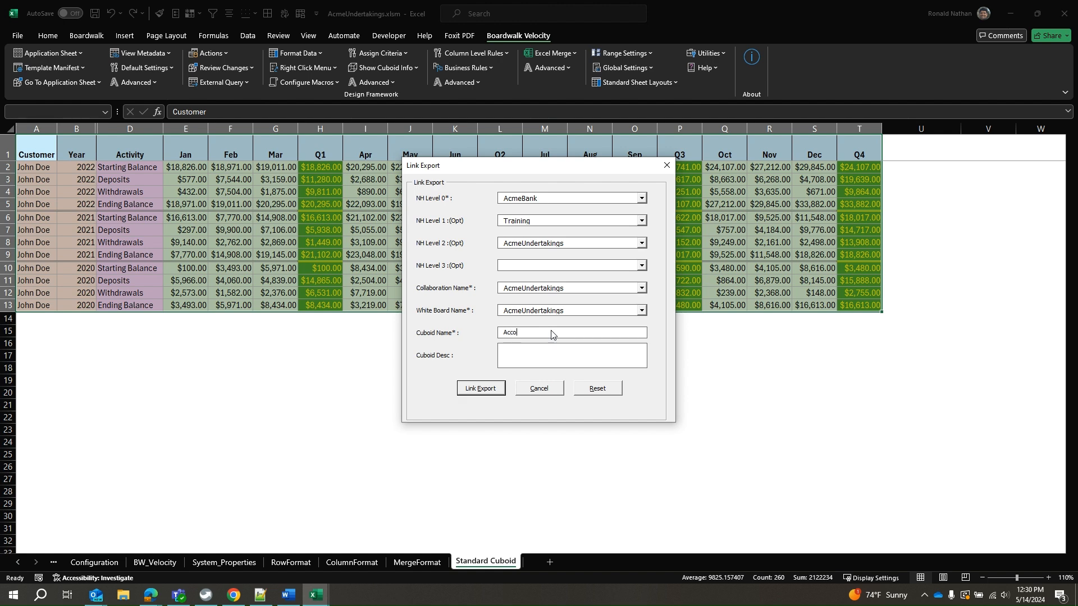
pyautogui.write('unt Summary')
# Run the Link Export with the selected range and decline applying the default format to the exported data.
pyautogui.click(488, 394)
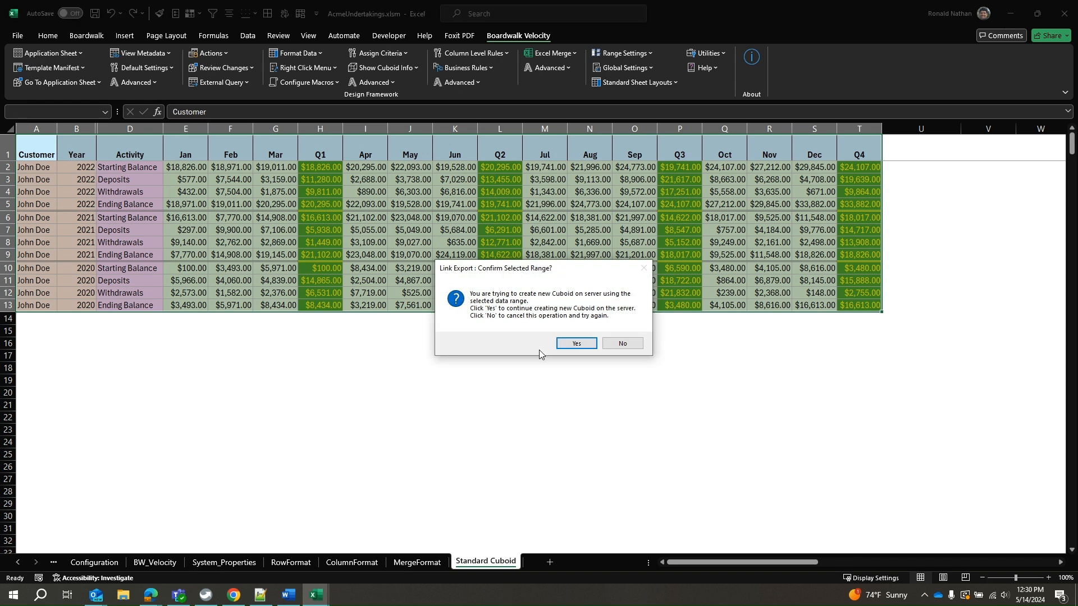
pyautogui.click(574, 342)
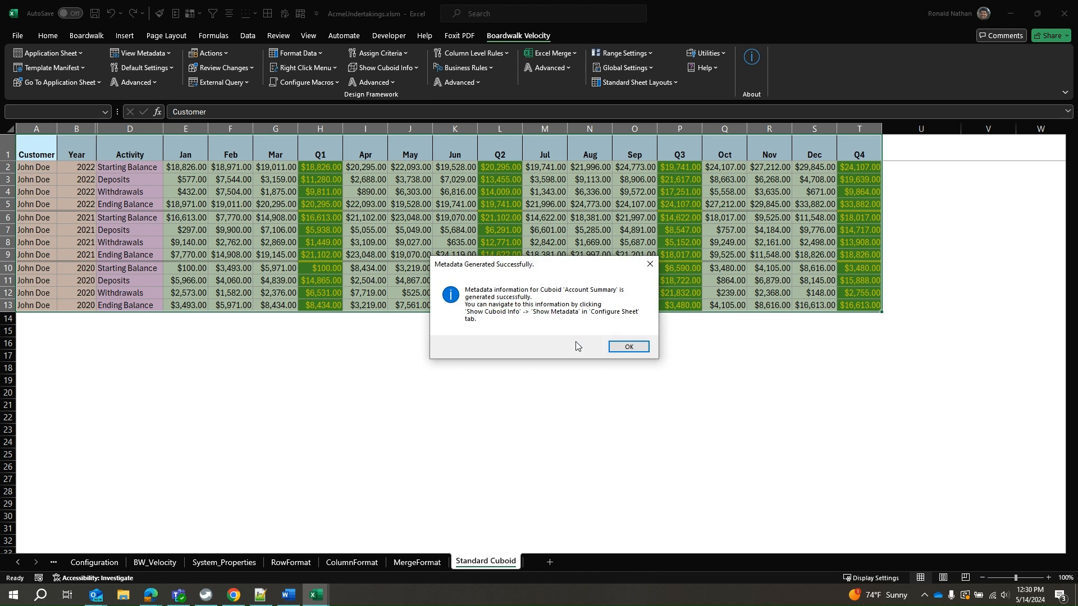
pyautogui.click(630, 347)
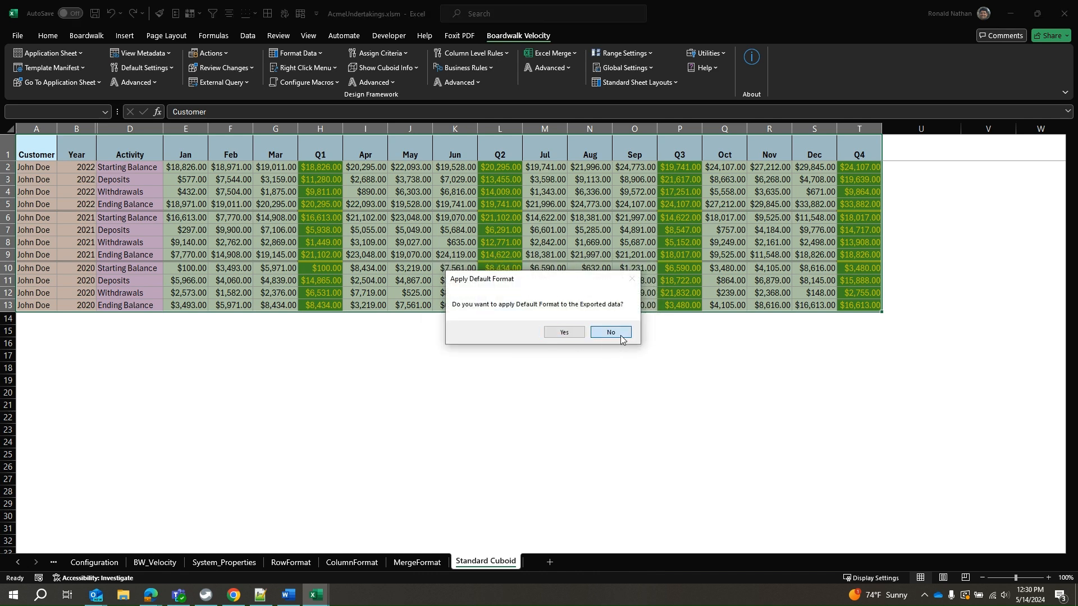
pyautogui.click(611, 332)
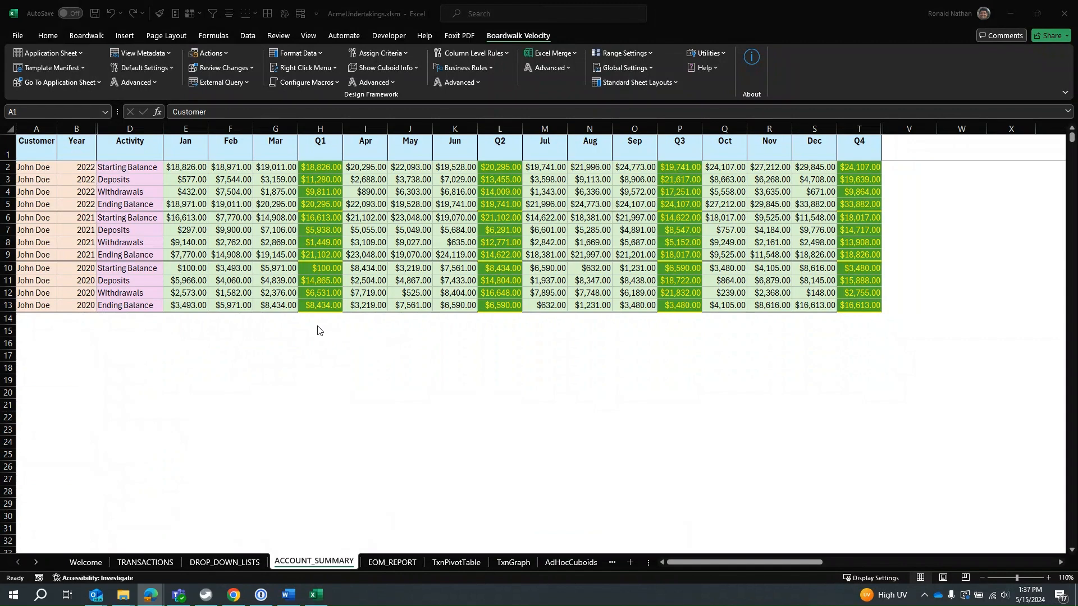
# Generate a Measure format for the Account Summary cuboid from the header row and the first four data rows.
pyautogui.moveTo(34, 147); pyautogui.dragTo(854, 201)
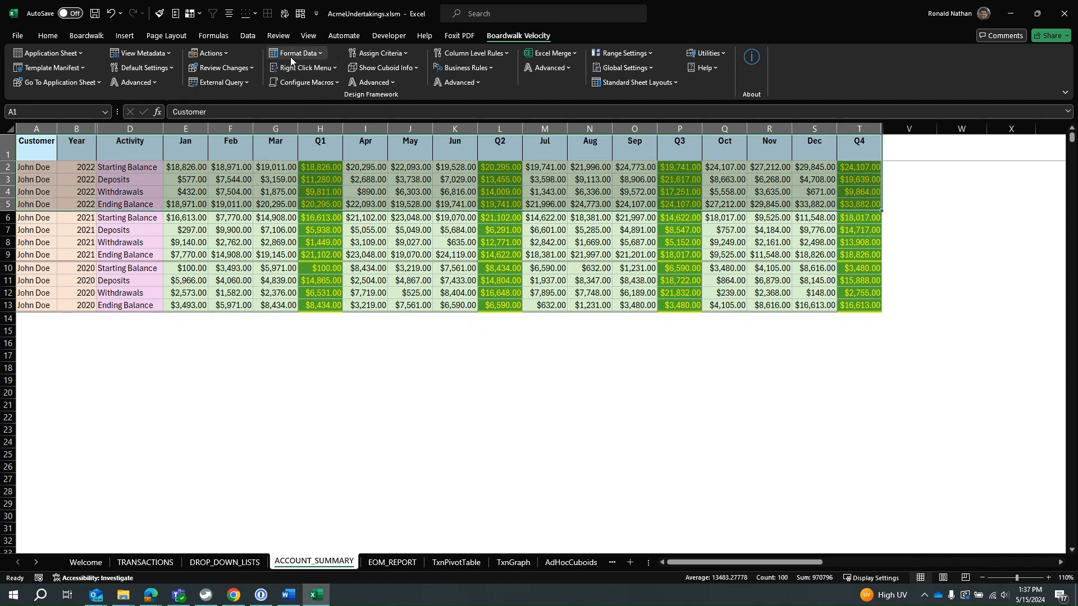
pyautogui.click(315, 55)
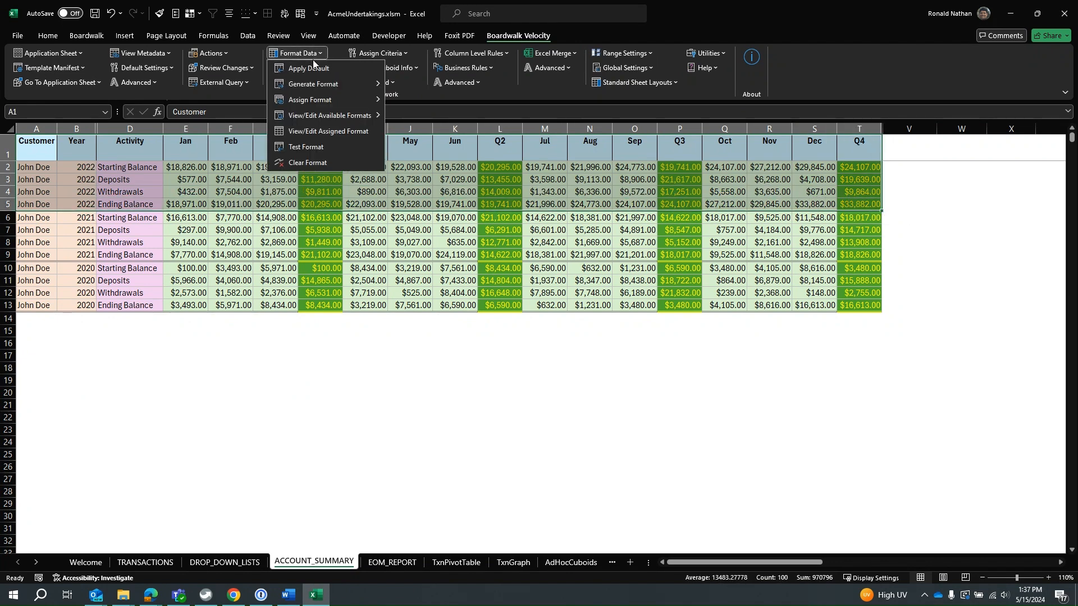
pyautogui.moveTo(371, 85)
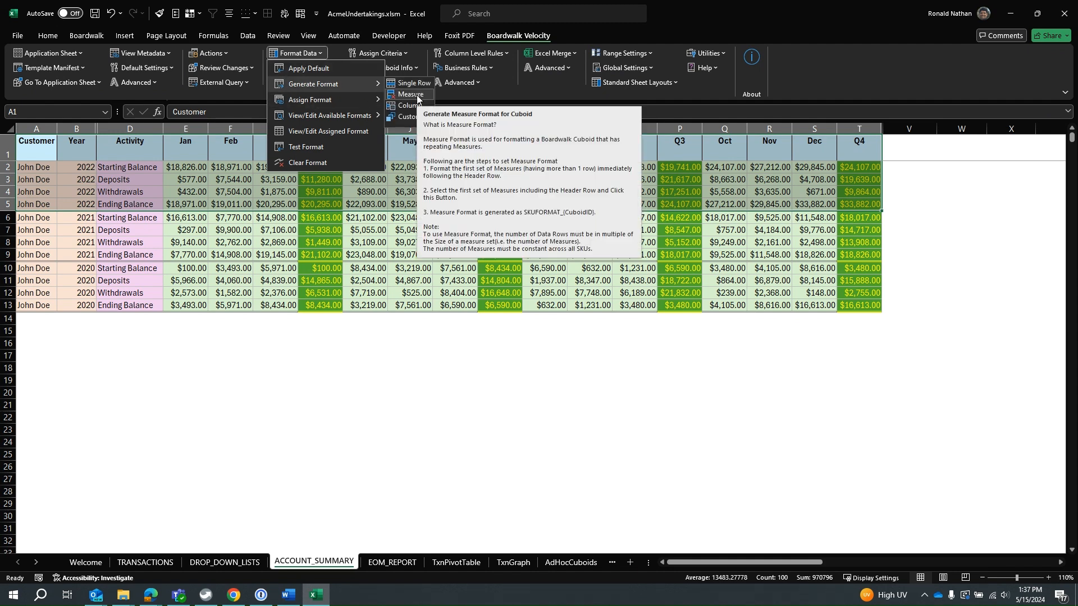
pyautogui.click(416, 96)
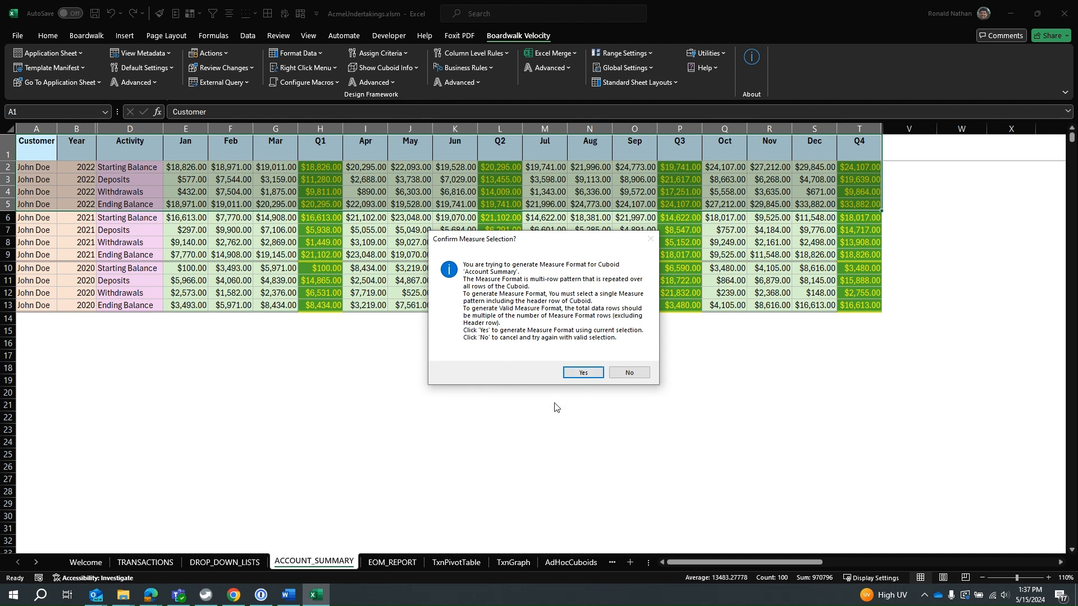
pyautogui.click(584, 373)
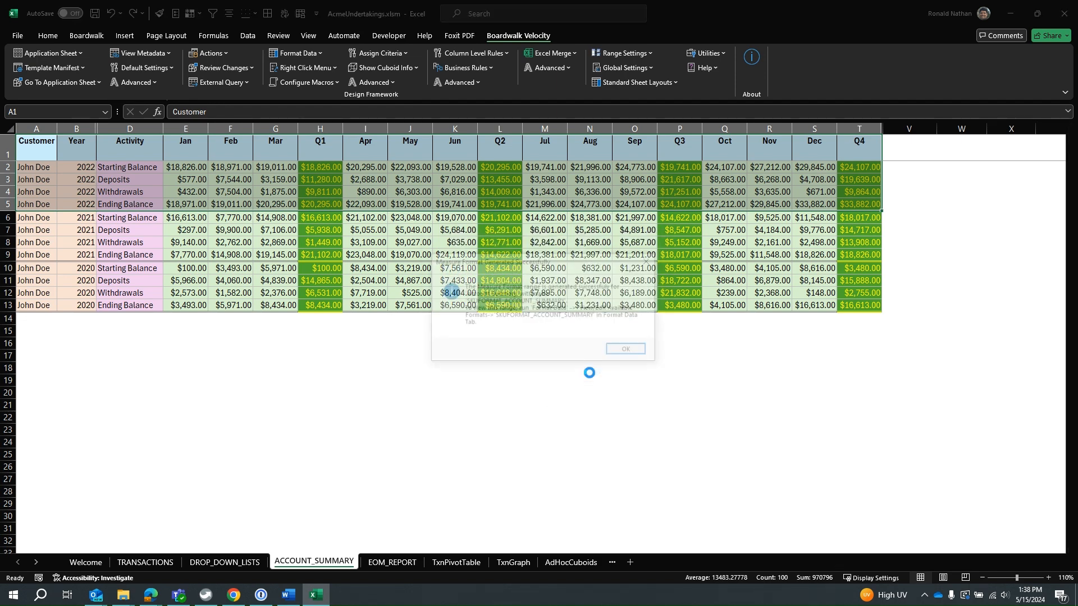
pyautogui.click(627, 352)
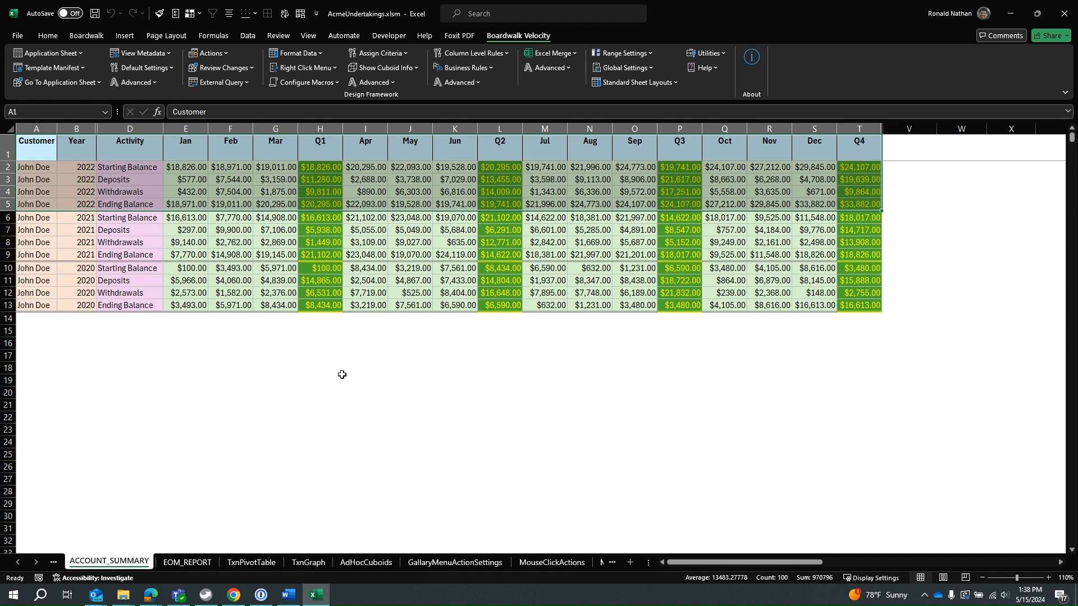
# Assign the SKUFORMAT_ACCOUNT_SUMMARY measure format to the Account Summary cuboid.
pyautogui.click(312, 53)
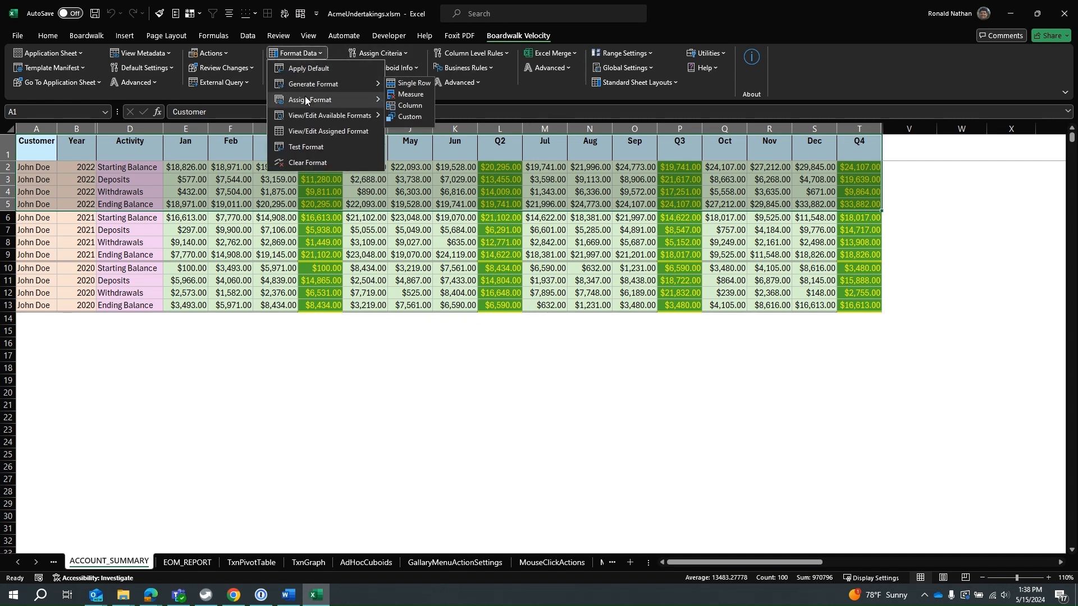
pyautogui.moveTo(305, 96)
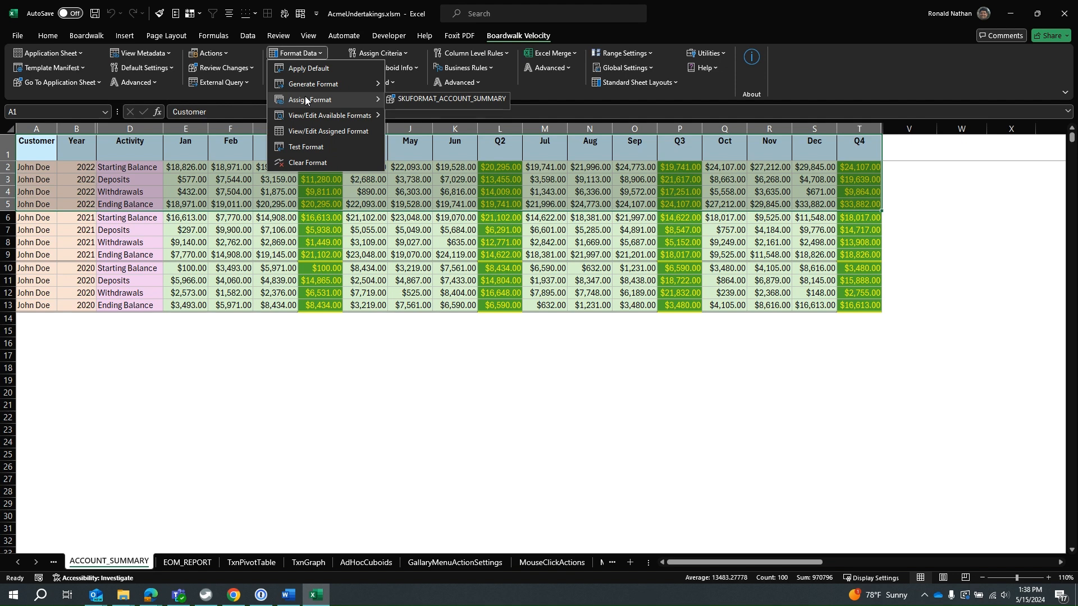
pyautogui.click(421, 98)
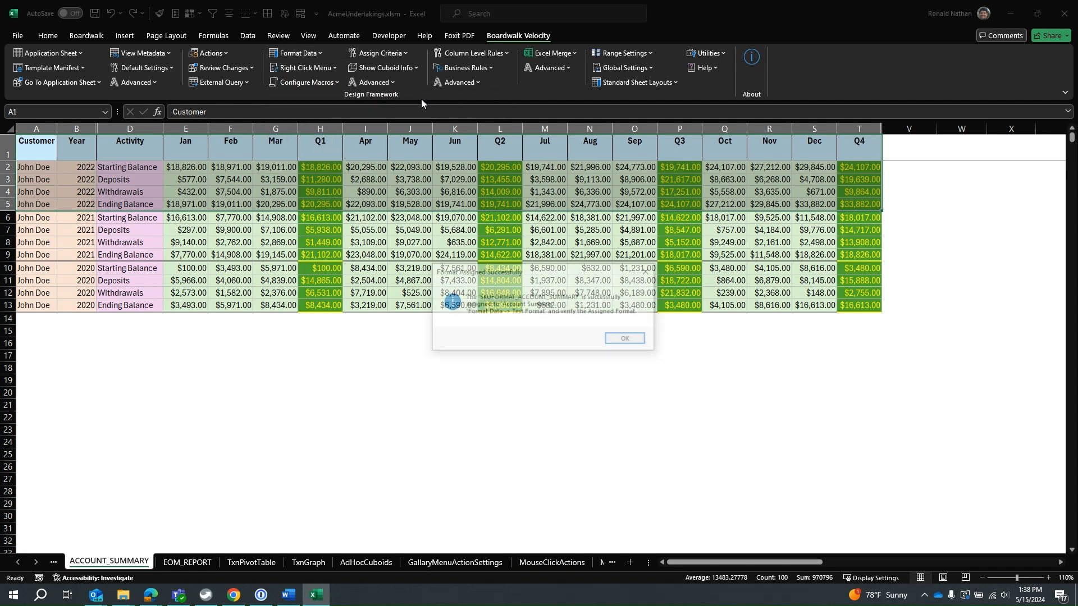
pyautogui.click(625, 344)
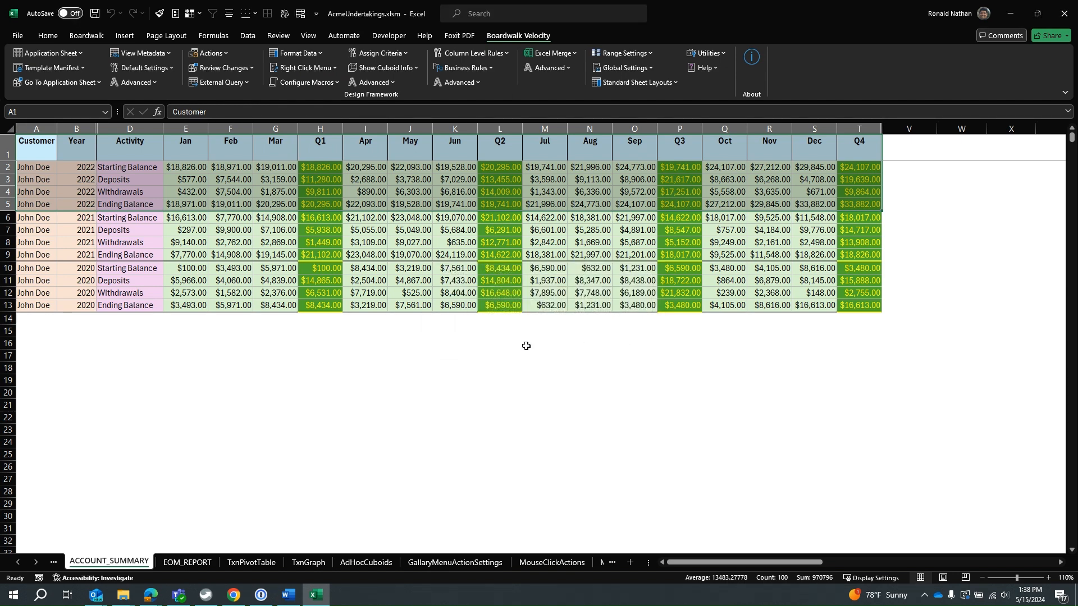
pyautogui.click(145, 332)
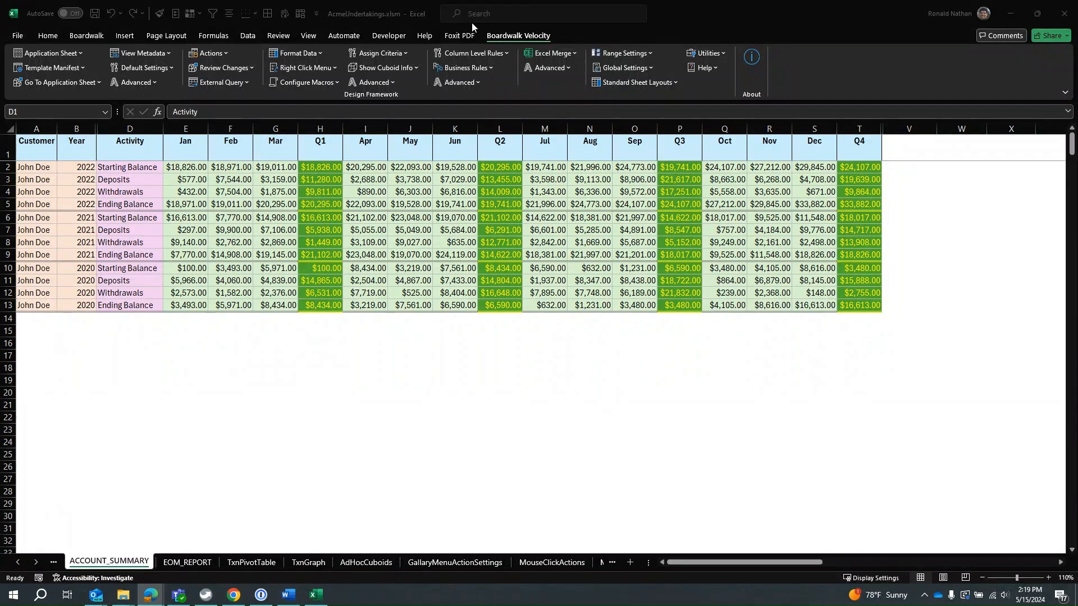
# Examine the cuboid's measure behavior options for inserting, copying and deleting measures, and its measure settings.
pyautogui.click(387, 85)
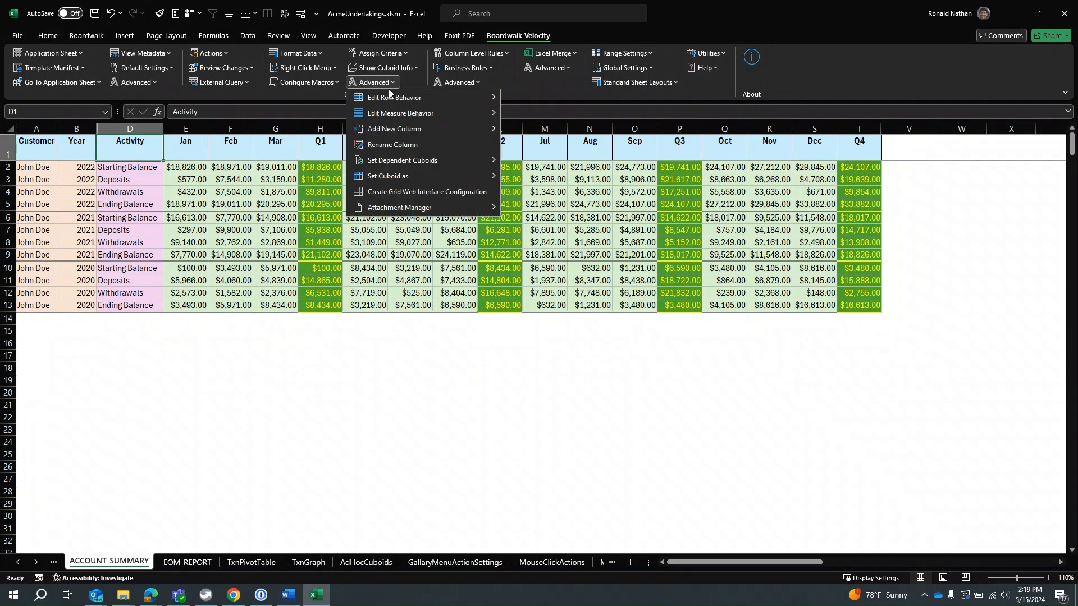
pyautogui.moveTo(389, 113)
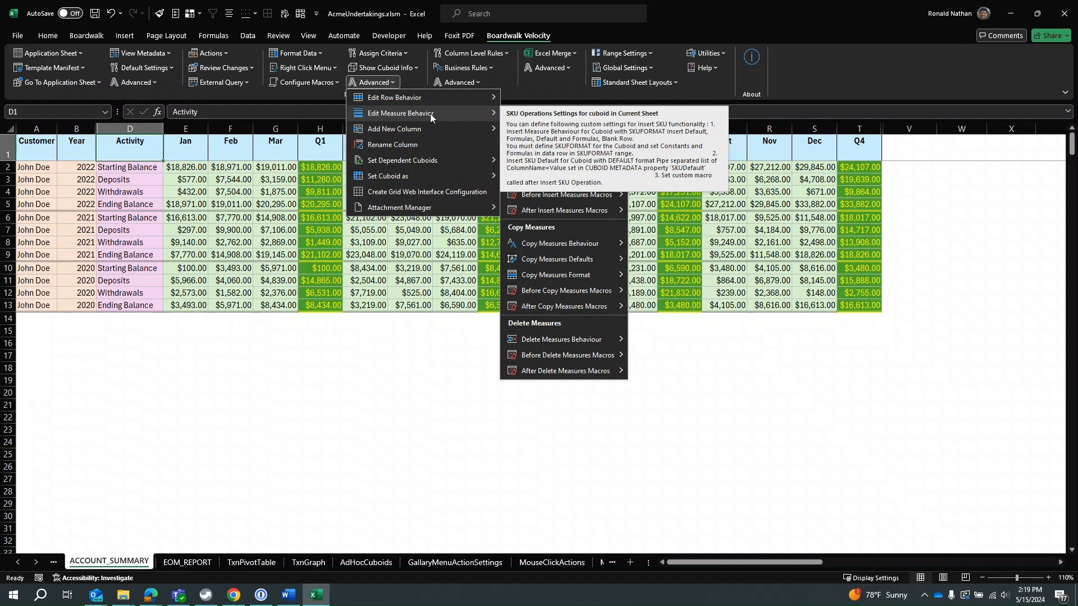
pyautogui.moveTo(446, 115)
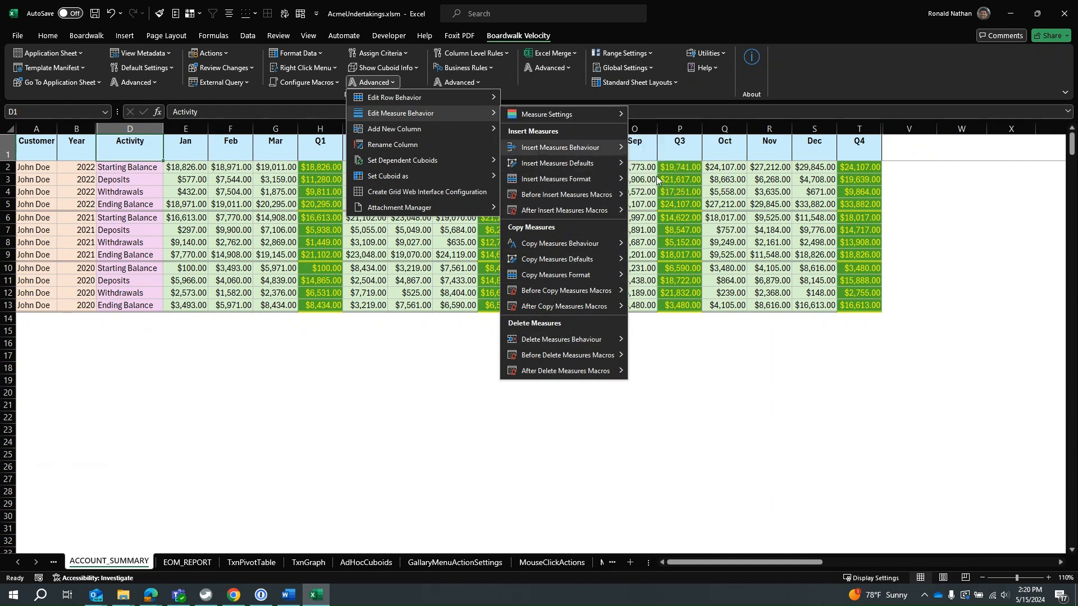
pyautogui.moveTo(590, 149)
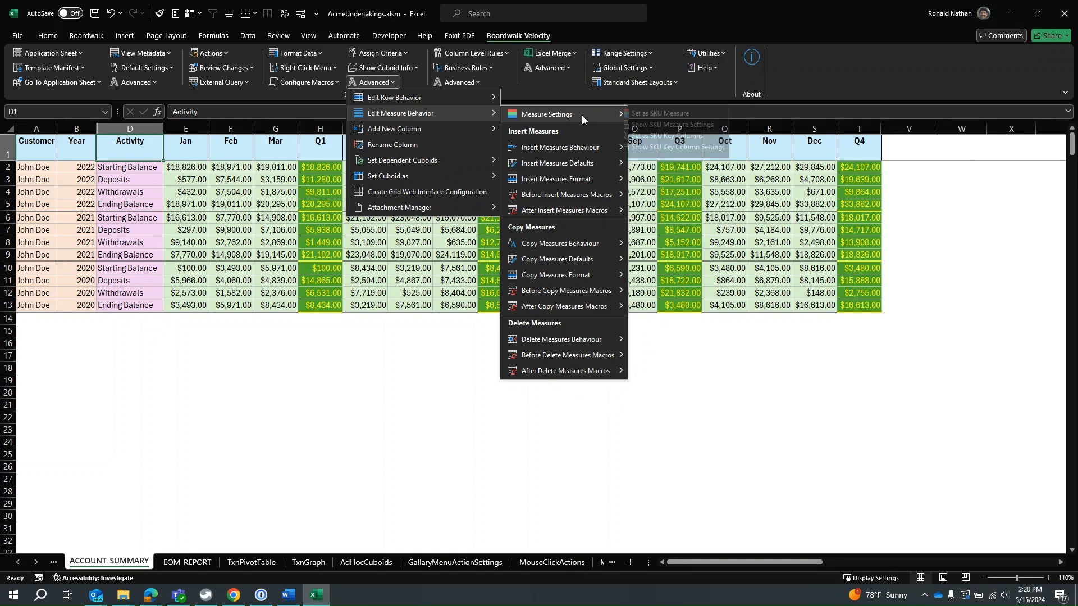
pyautogui.moveTo(581, 115)
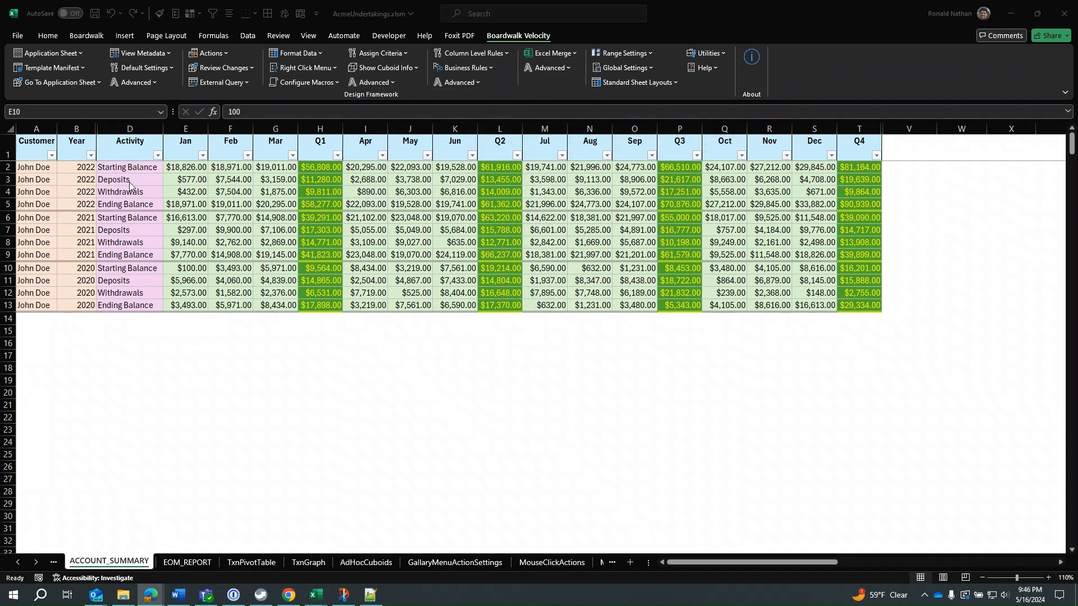
# Set the Activity column as the cuboid's SKU Measure.
pyautogui.click(129, 182)
pyautogui.click(129, 182)
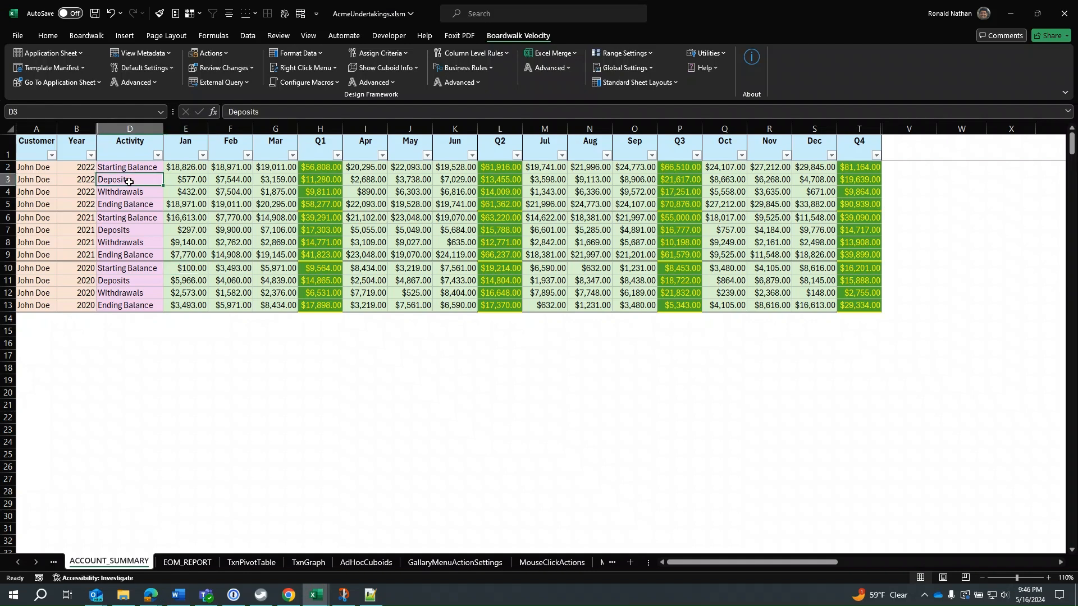
pyautogui.click(361, 83)
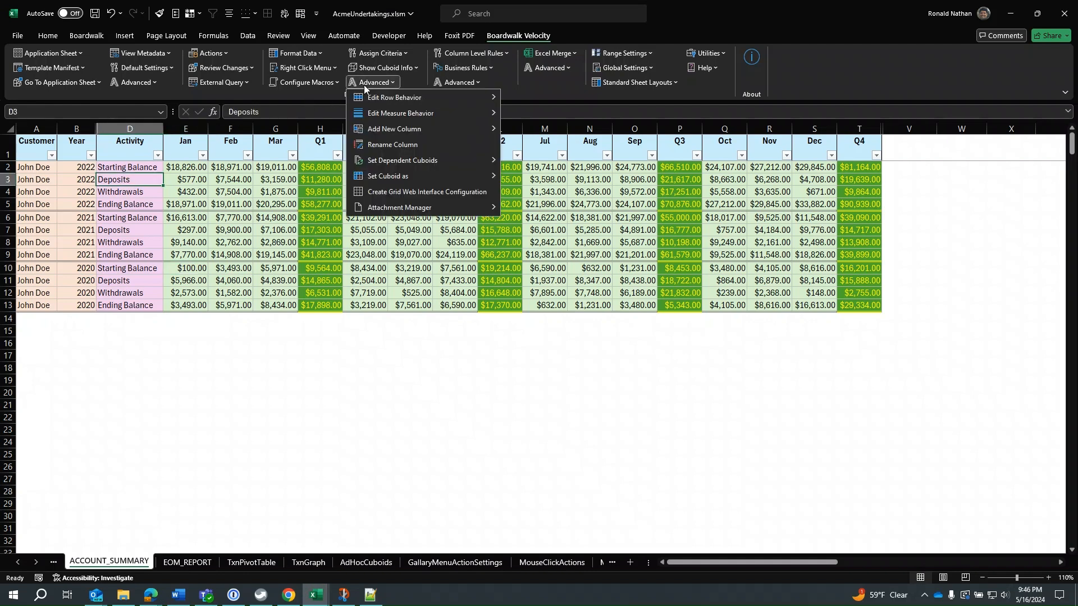
pyautogui.moveTo(370, 115)
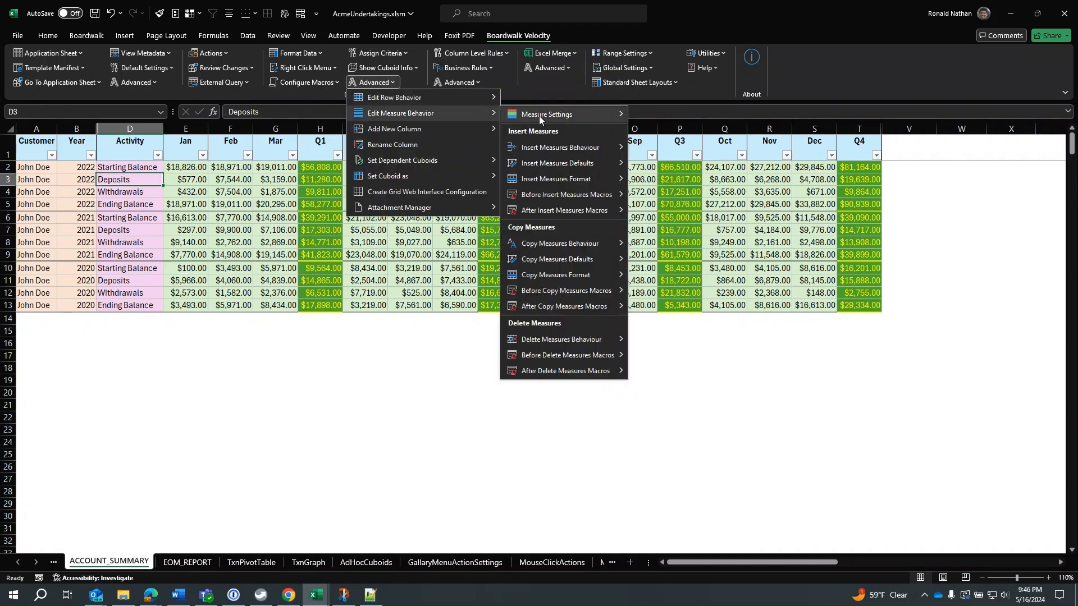
pyautogui.moveTo(539, 115)
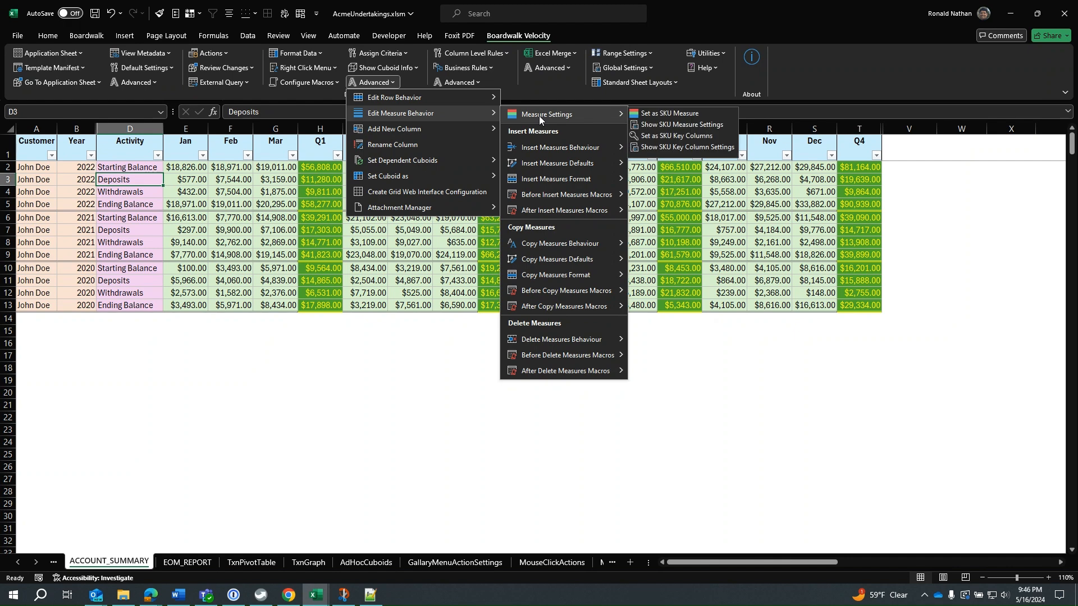
pyautogui.click(707, 112)
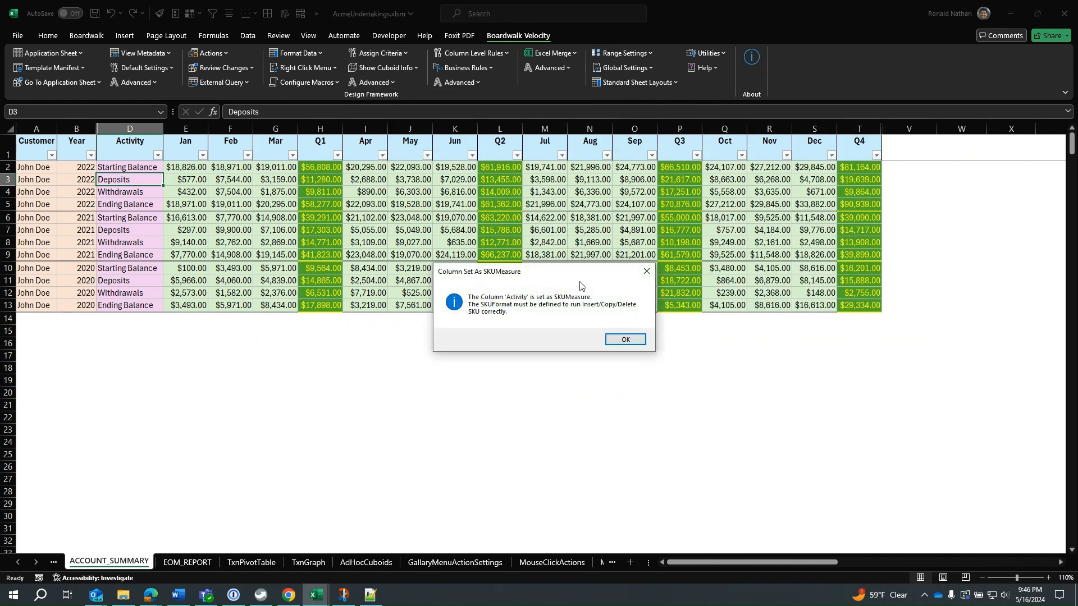
pyautogui.click(637, 340)
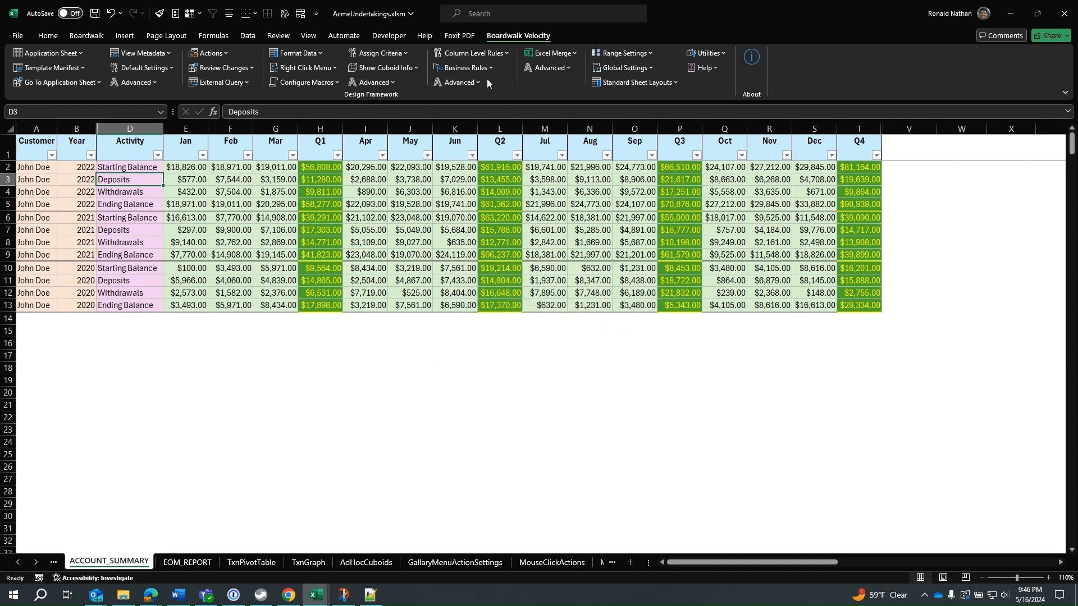
# Set the Customer, Year and Activity columns as the cuboid's SKU Key Columns.
pyautogui.click(38, 168)
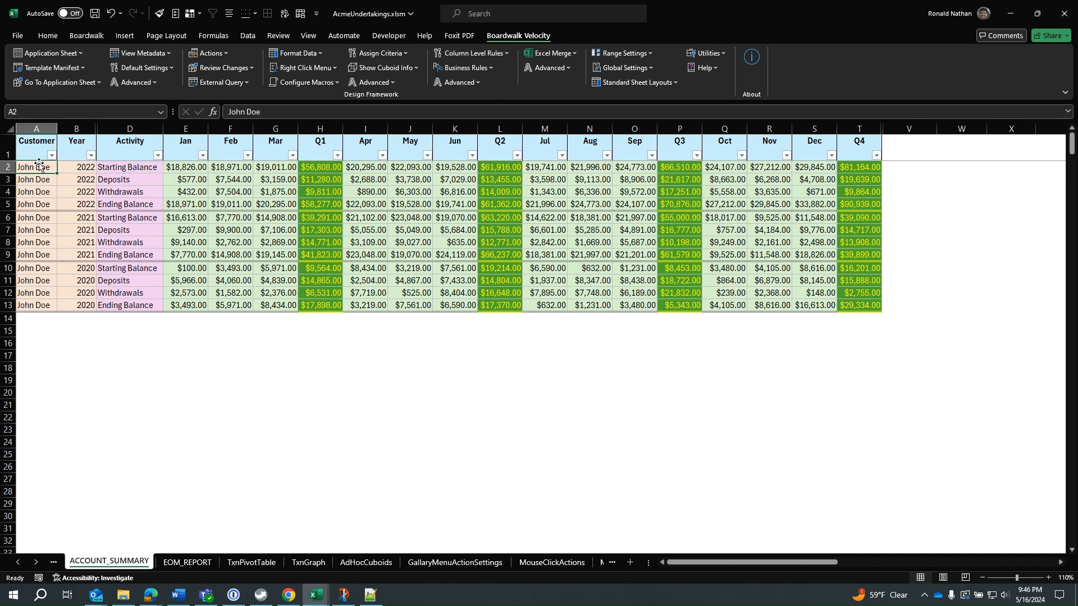
pyautogui.click(39, 151)
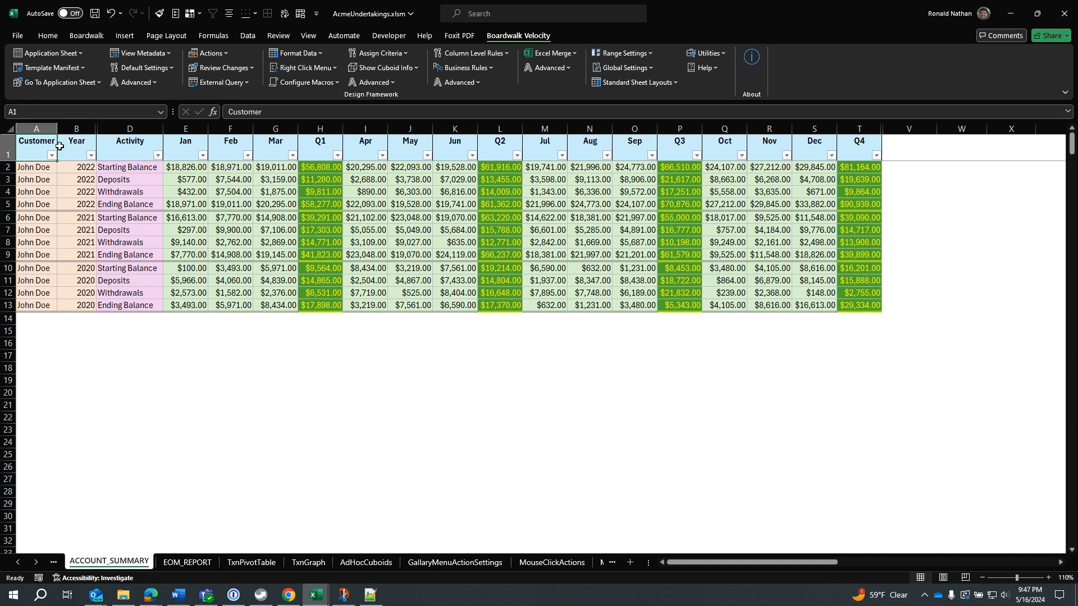
pyautogui.keyDown('ctrl'); pyautogui.click(84, 145); pyautogui.keyUp('ctrl')
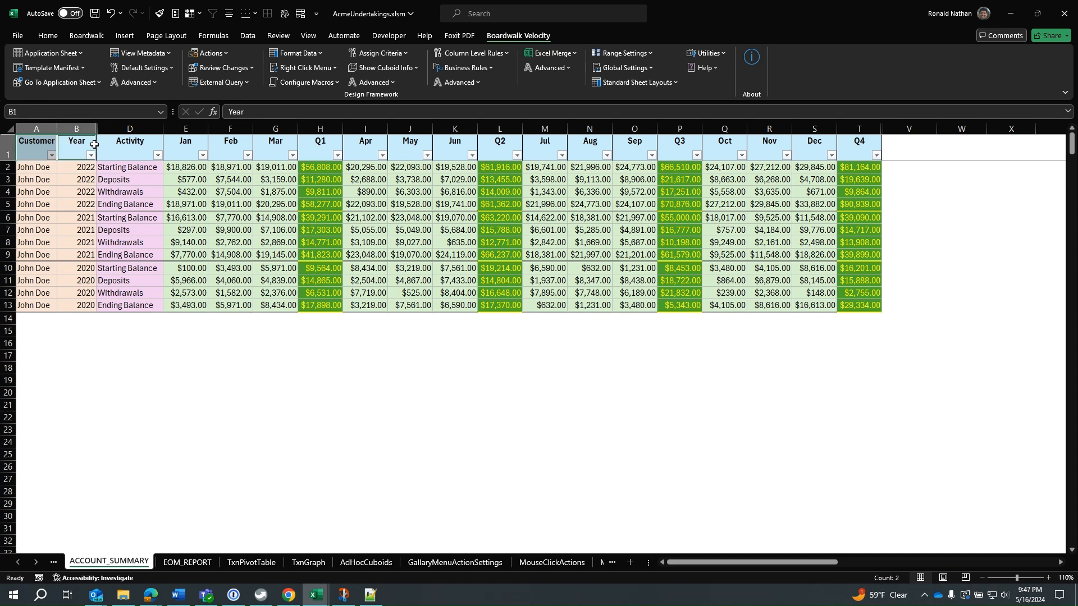
pyautogui.keyDown('ctrl'); pyautogui.click(143, 144); pyautogui.keyUp('ctrl')
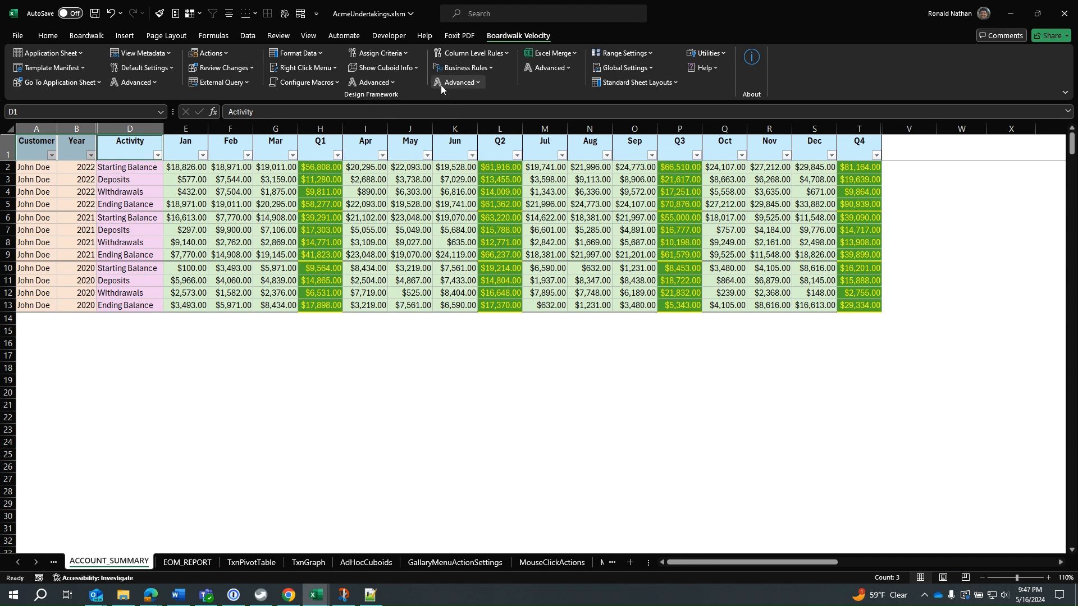
pyautogui.click(383, 82)
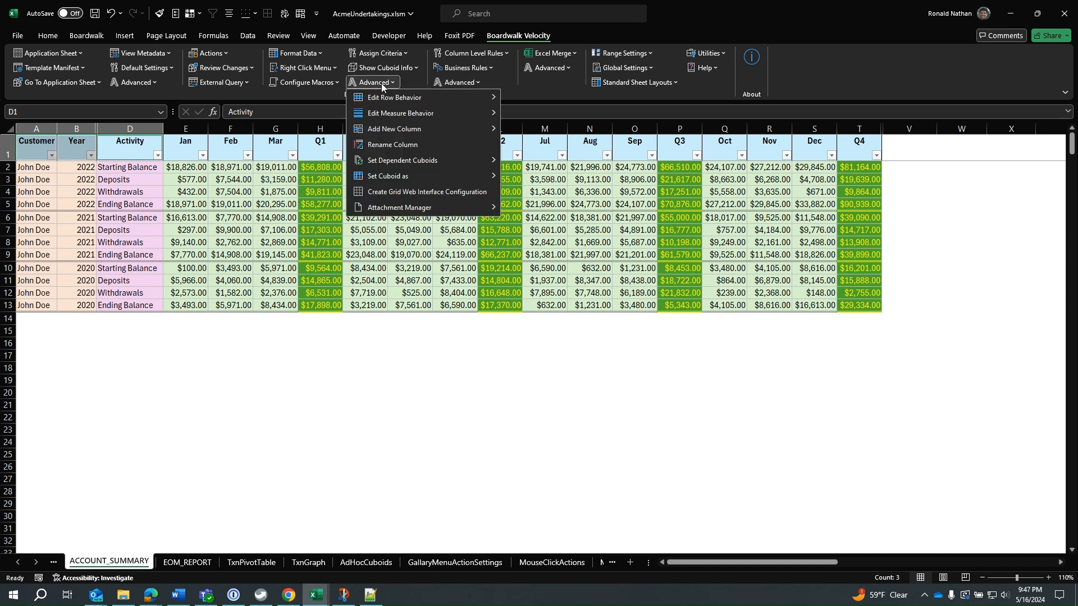
pyautogui.moveTo(381, 116)
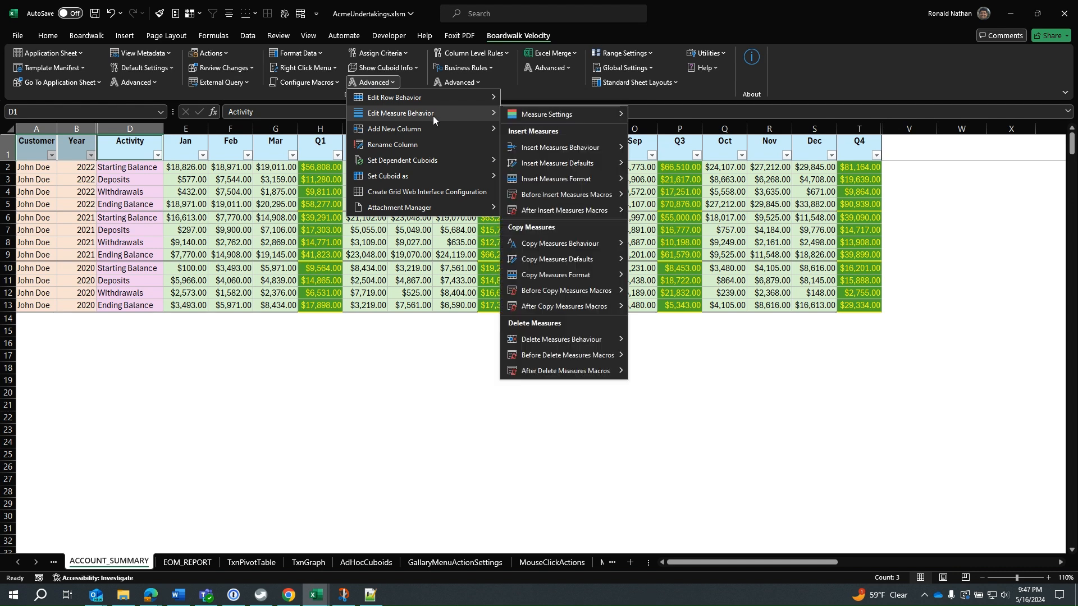
pyautogui.moveTo(536, 116)
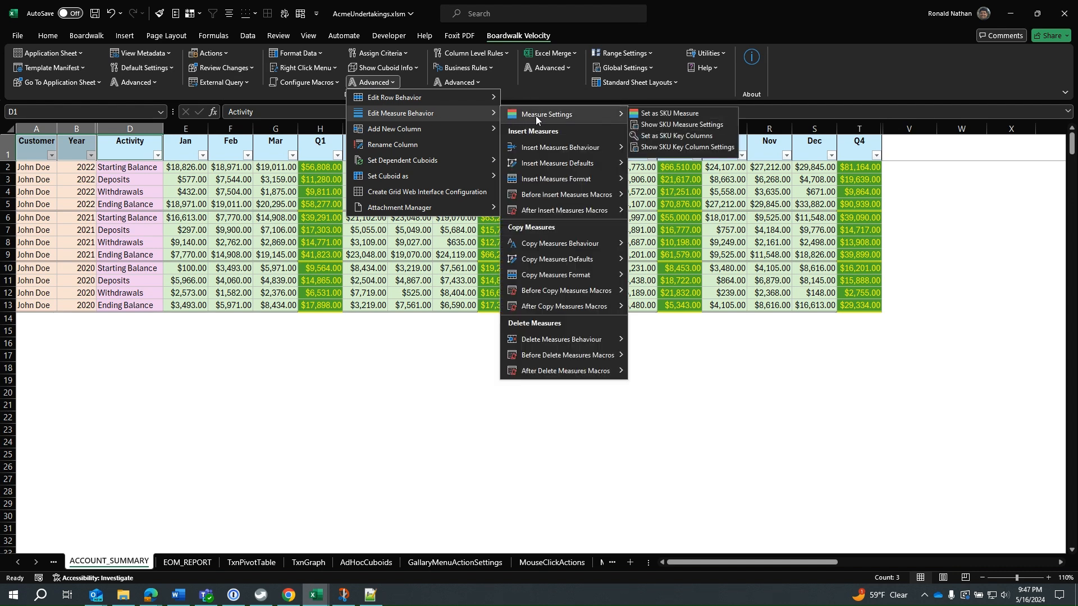
pyautogui.click(663, 138)
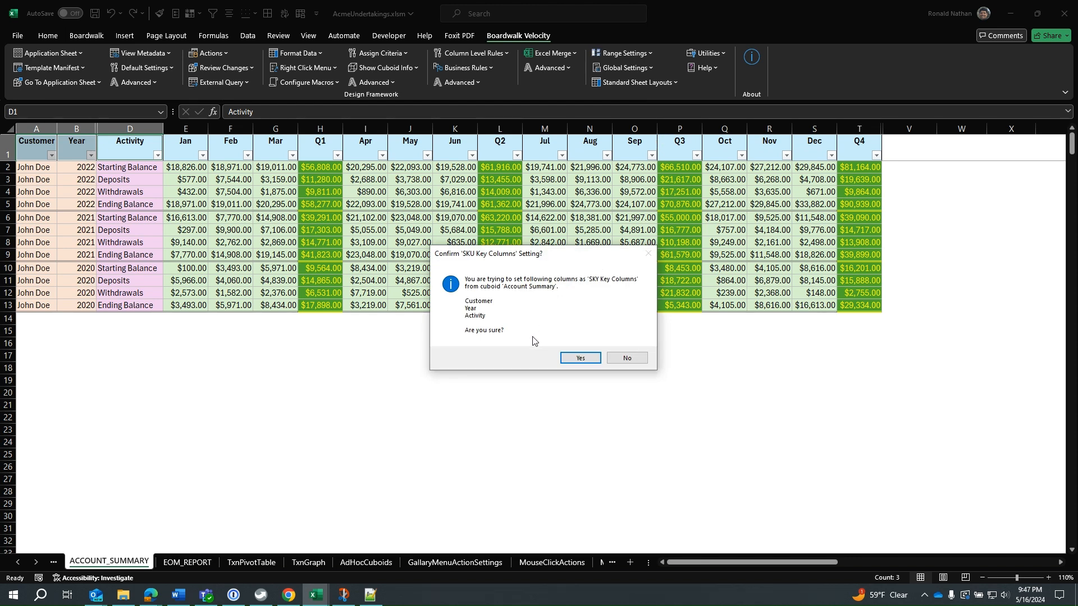
pyautogui.click(587, 359)
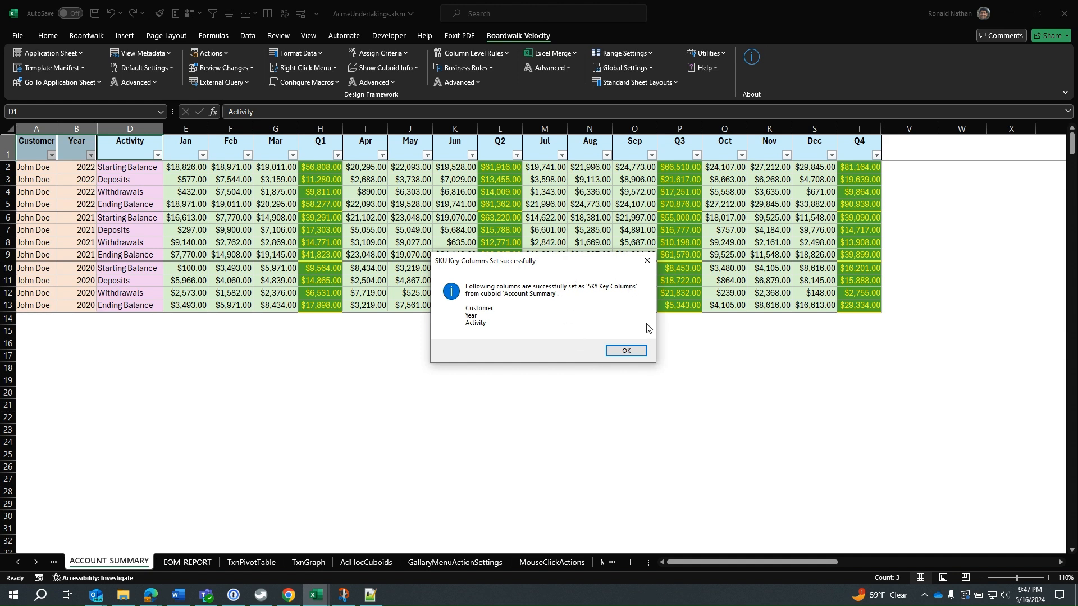
pyautogui.click(642, 353)
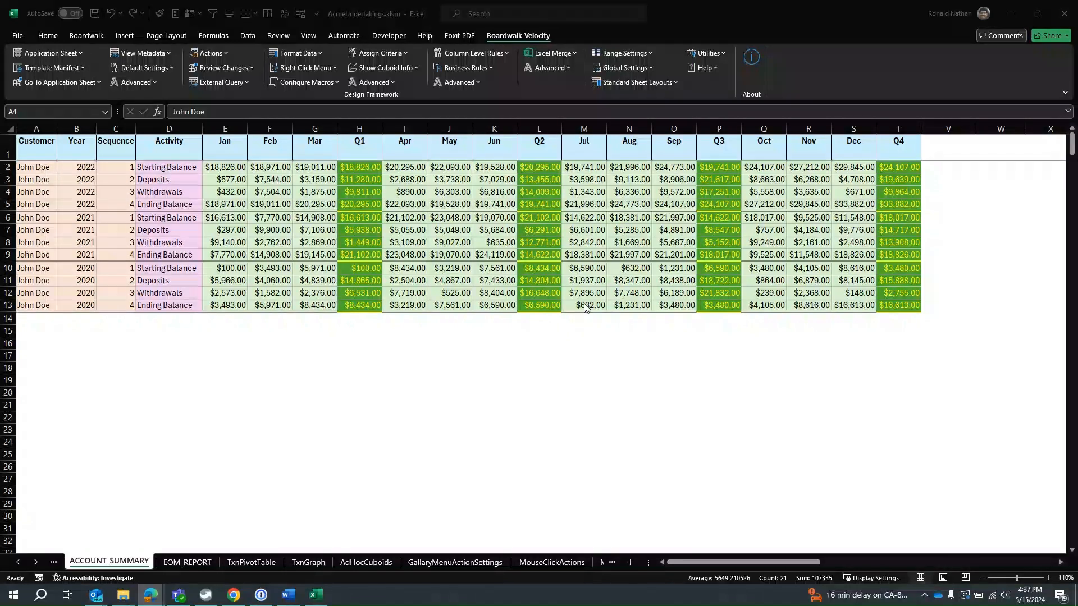
# Examine the context commands available for the first customer cell, A2, and for the whole of row 2.
pyautogui.rightClick(40, 167)
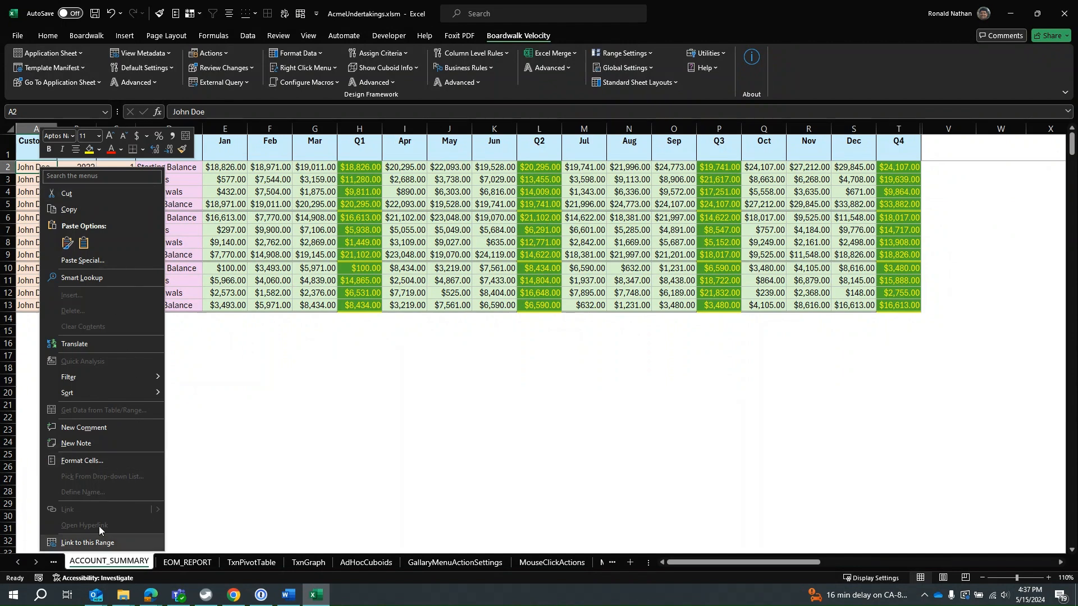
pyautogui.click(12, 171)
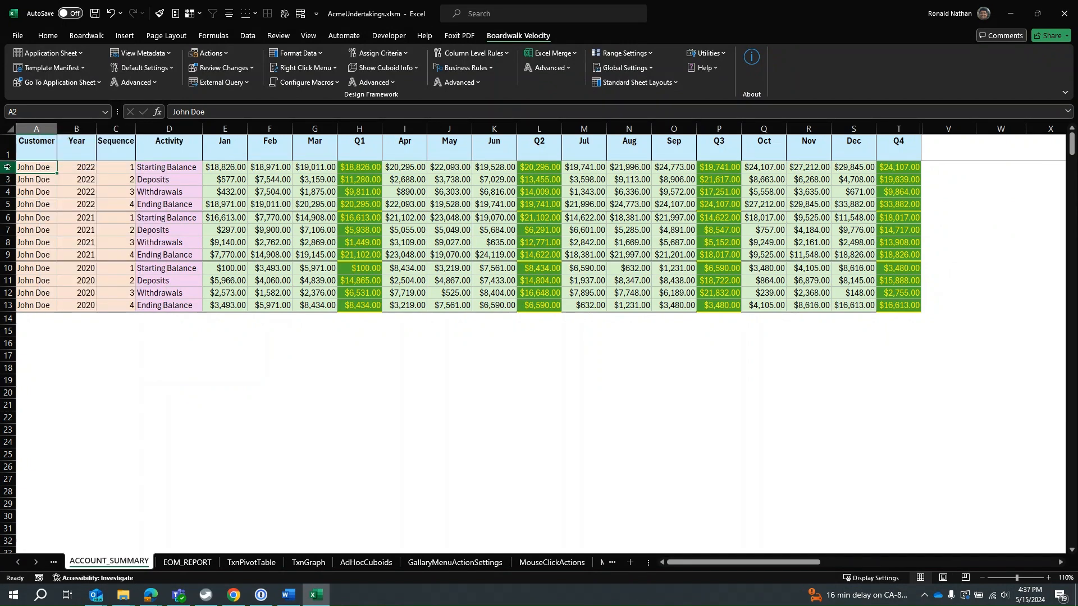
pyautogui.rightClick(11, 169)
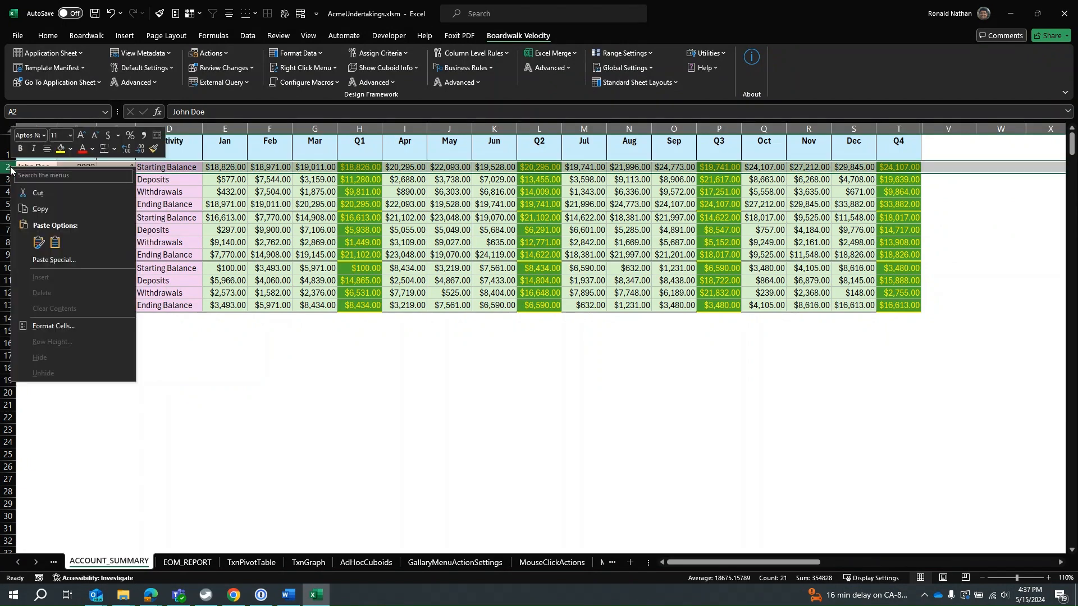
# Create the default Boardwalk context menu settings for the Account Summary cuboid.
pyautogui.click(159, 160)
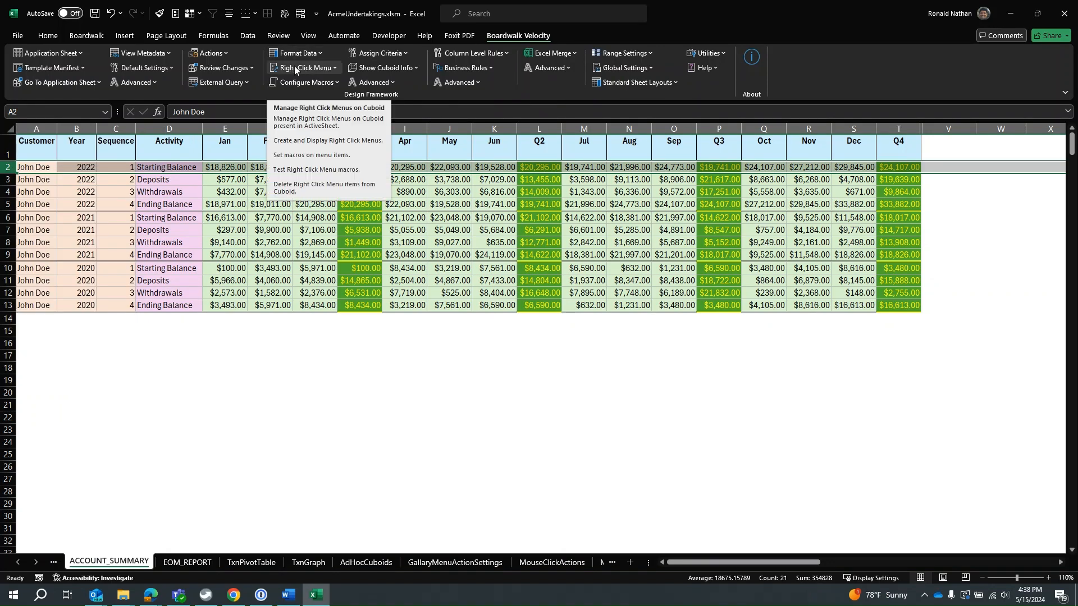
pyautogui.click(295, 68)
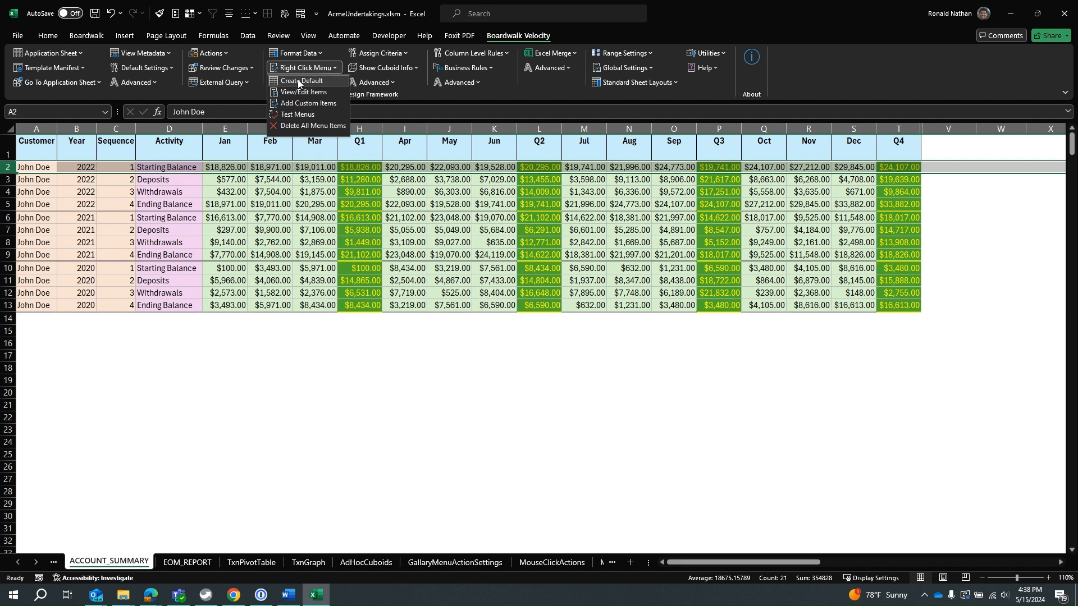
pyautogui.click(298, 81)
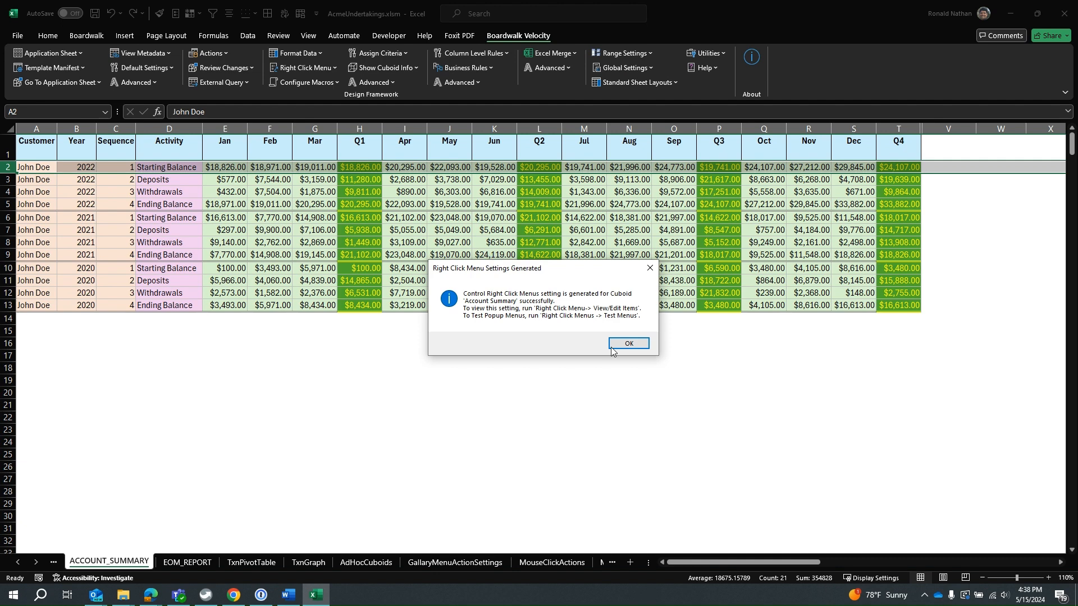
pyautogui.click(627, 344)
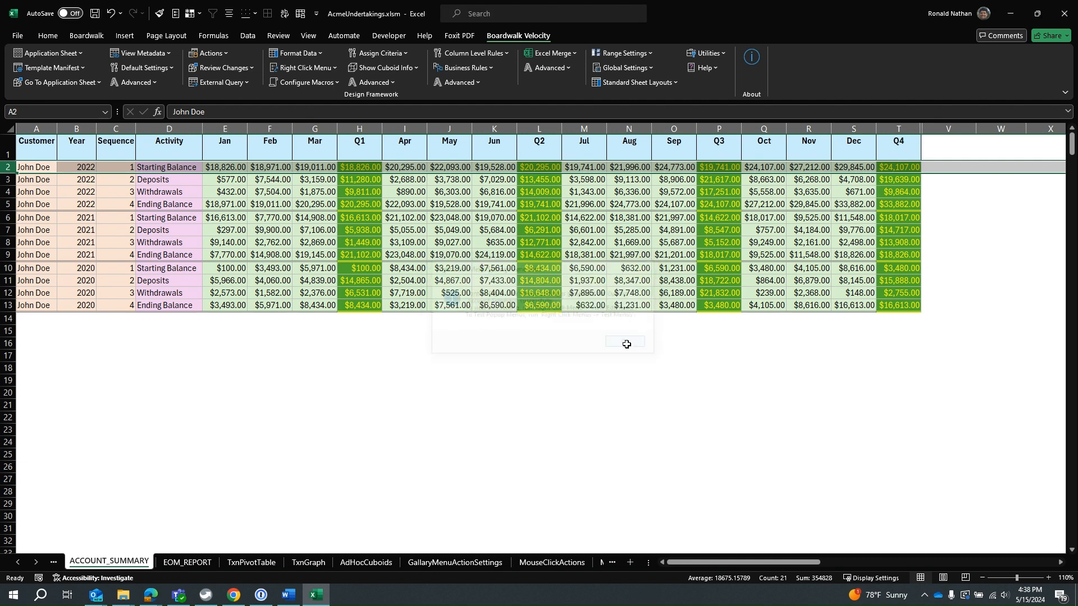
# Exclude the At Cursor, At Top and At Bottom items of Insert Row and Insert Multiple Rows from the cuboid's context menu.
pyautogui.click(284, 67)
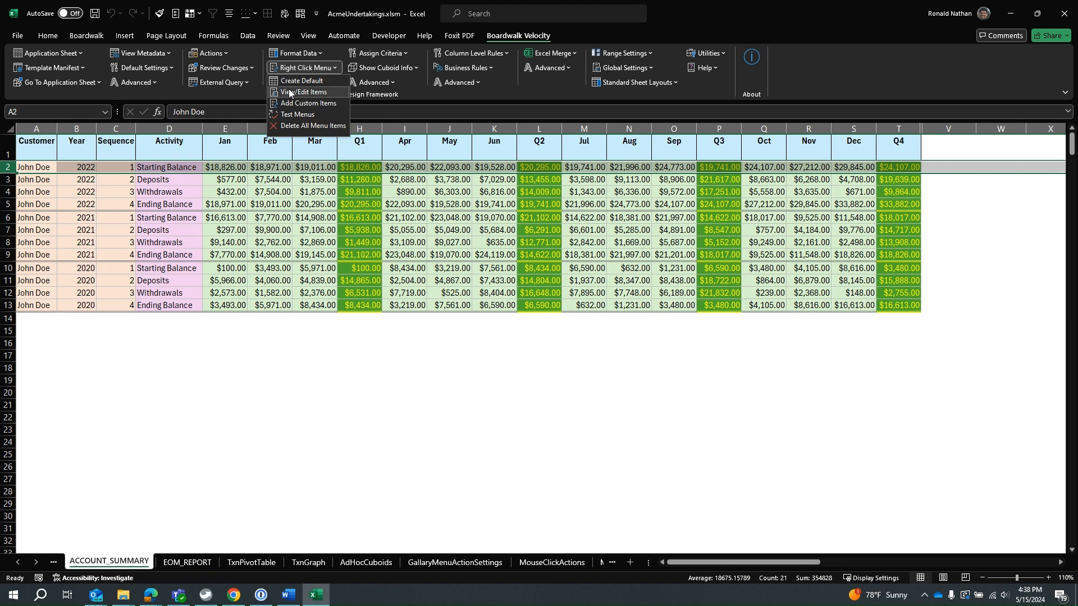
pyautogui.click(290, 91)
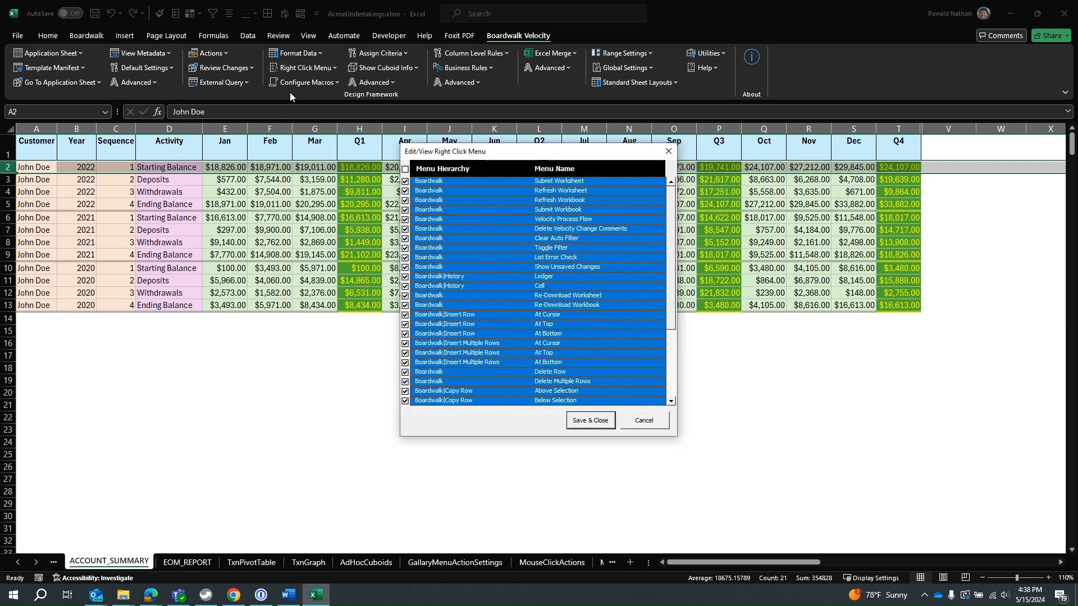
pyautogui.moveTo(520, 145); pyautogui.dragTo(497, 93)
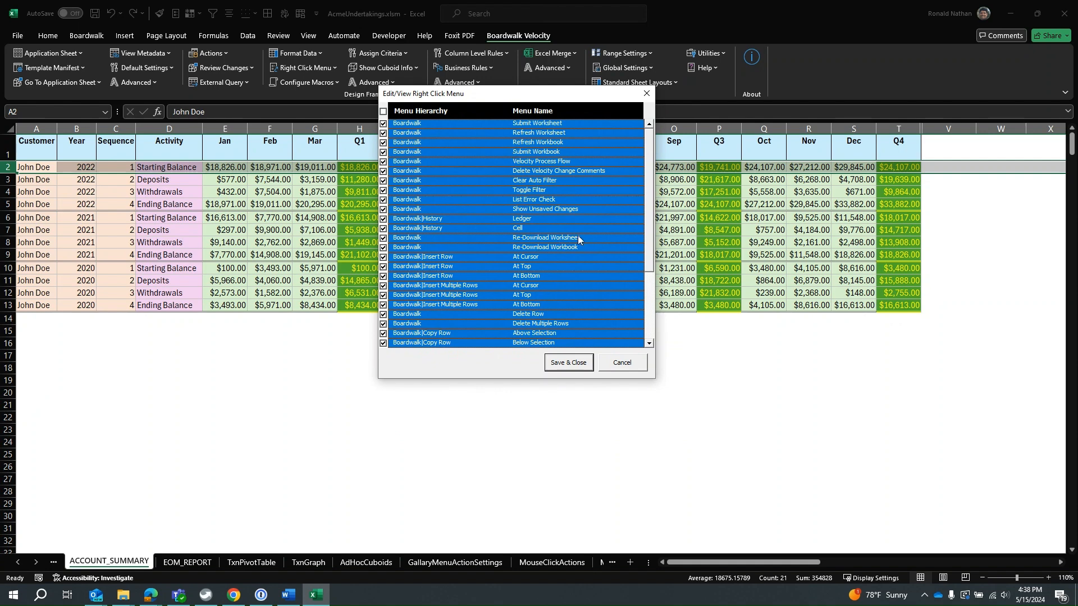
pyautogui.click(383, 257)
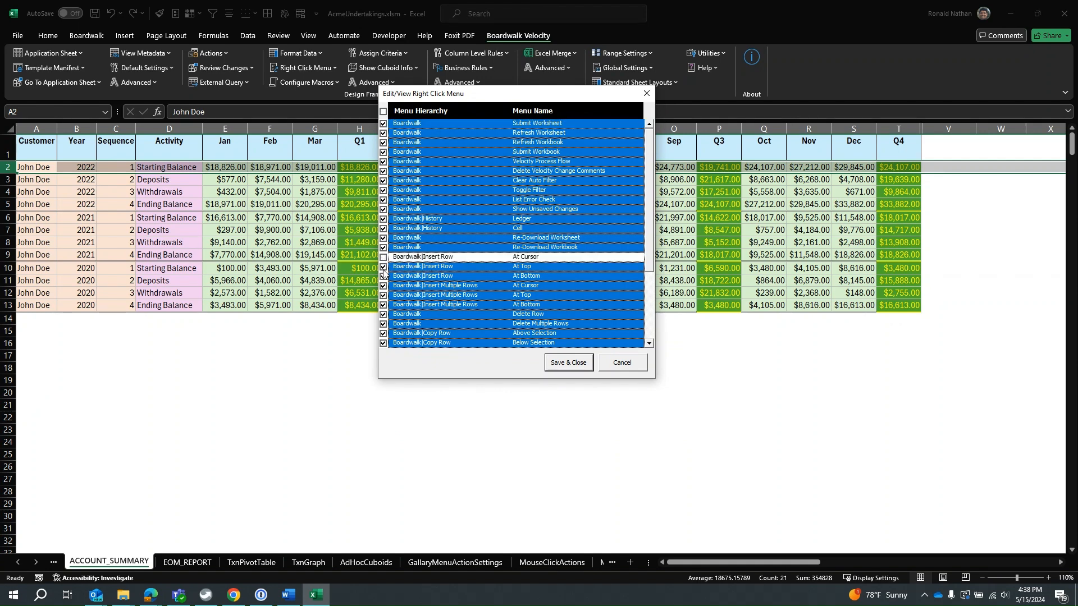
pyautogui.click(383, 266)
pyautogui.click(383, 276)
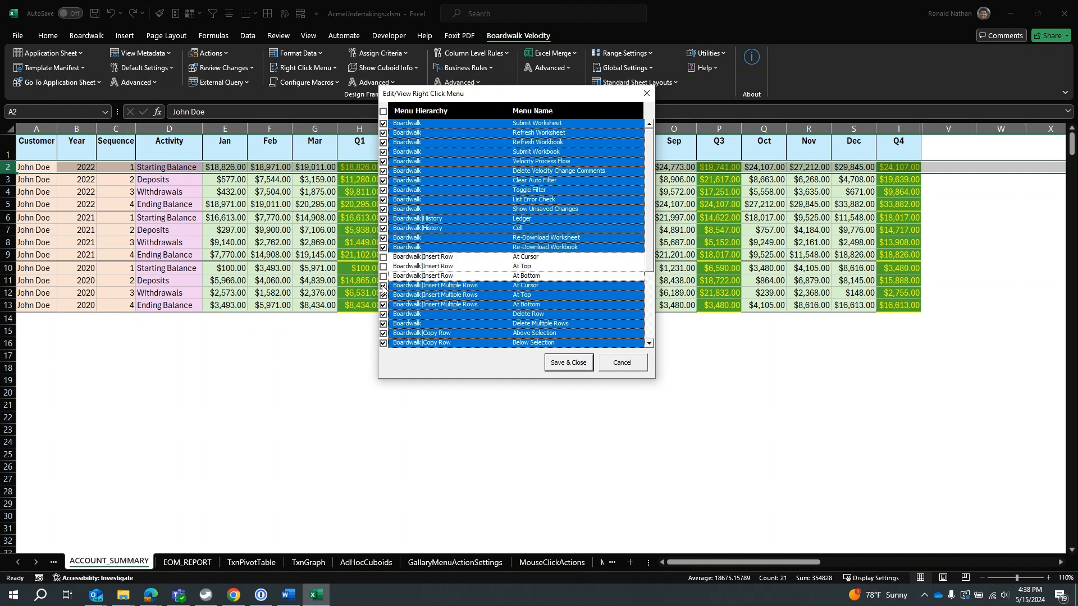
pyautogui.click(383, 286)
pyautogui.click(383, 295)
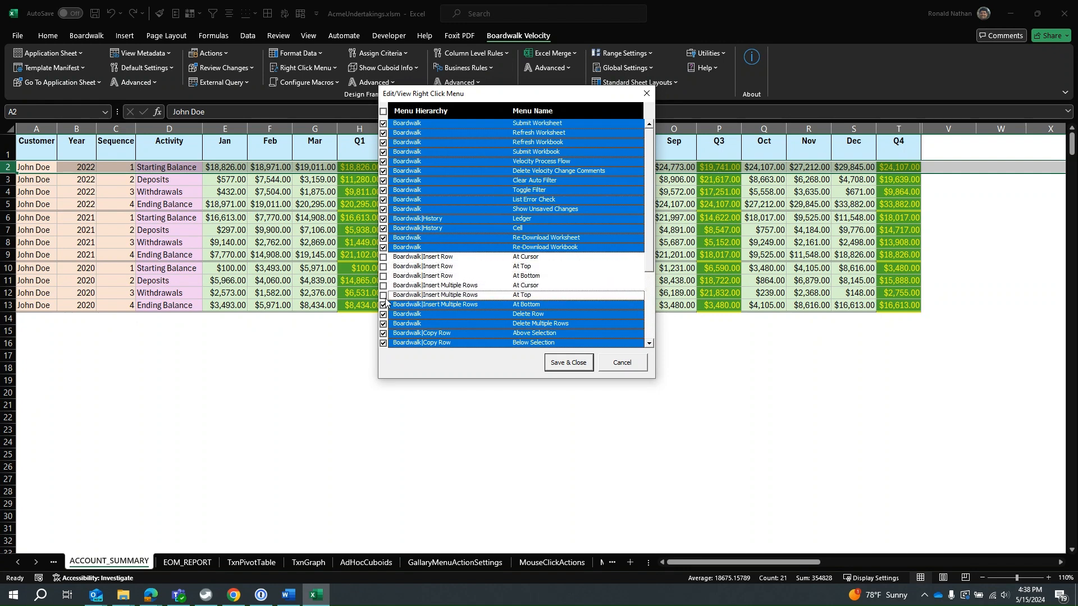
pyautogui.click(383, 305)
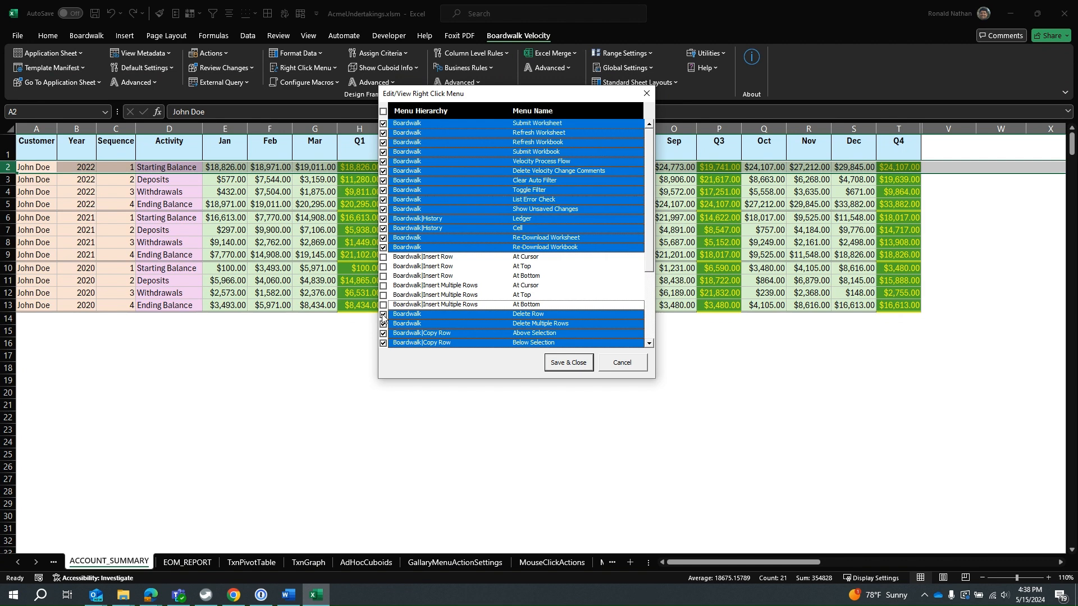
# Exclude Delete Row, Delete Multiple Rows and all four Copy Row items from the cuboid's context menu.
pyautogui.click(384, 315)
pyautogui.click(383, 324)
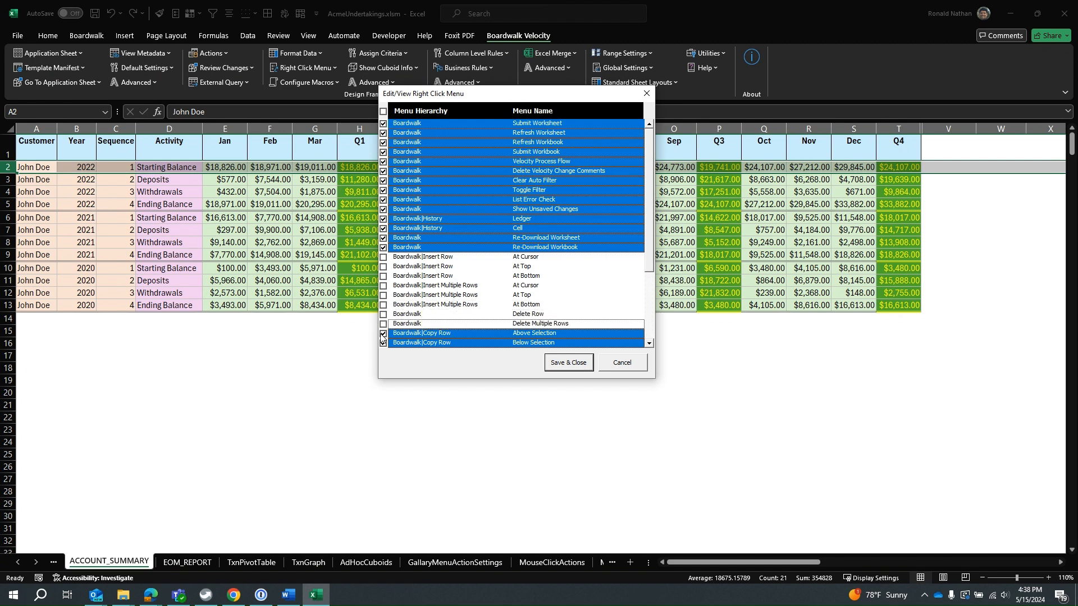
pyautogui.click(383, 333)
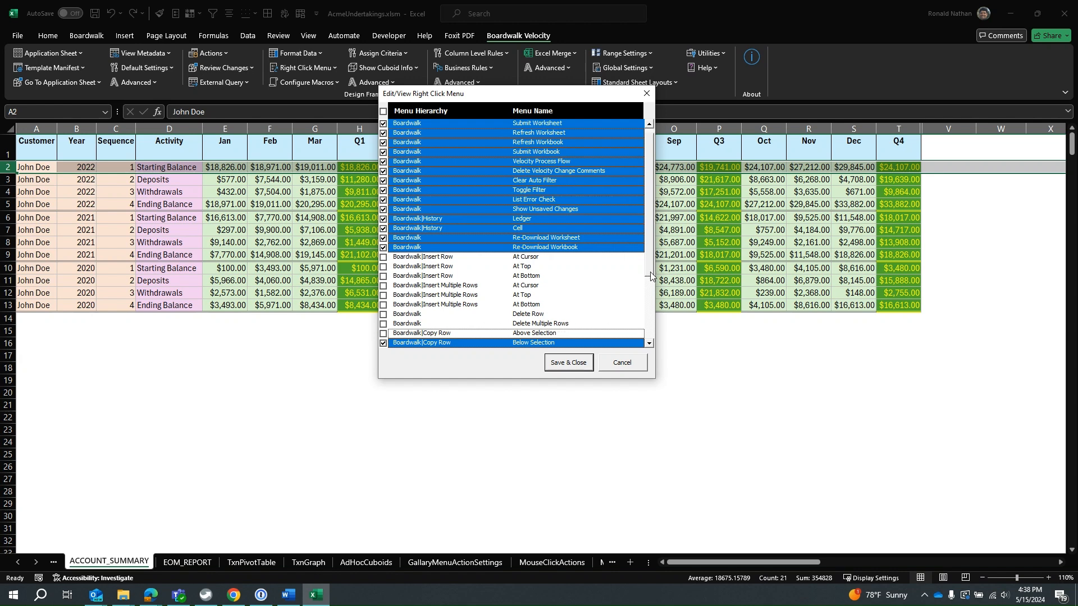
pyautogui.moveTo(648, 275); pyautogui.dragTo(649, 320)
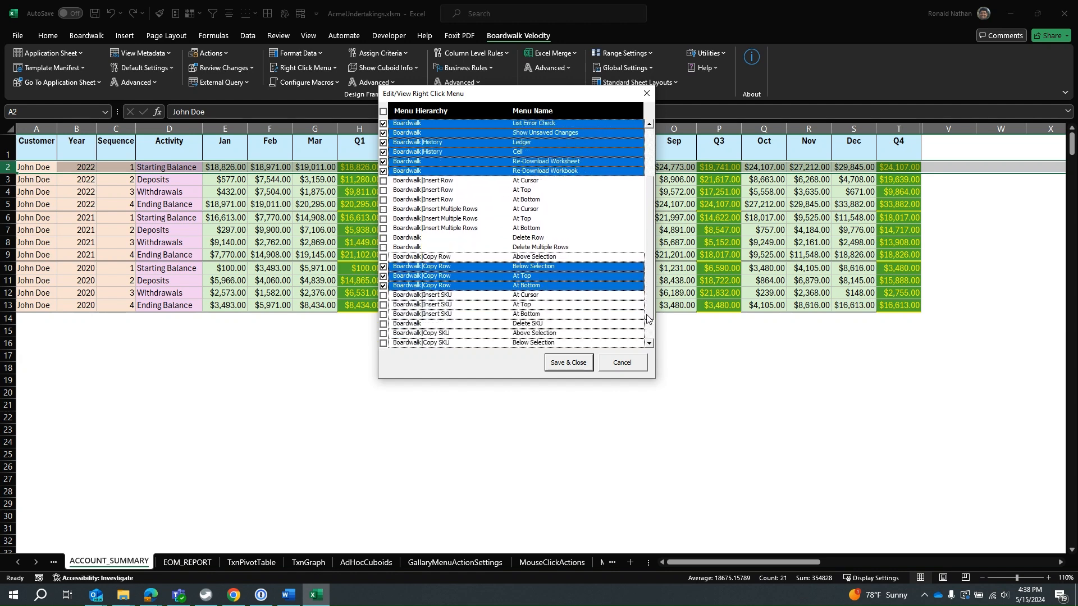
pyautogui.click(383, 267)
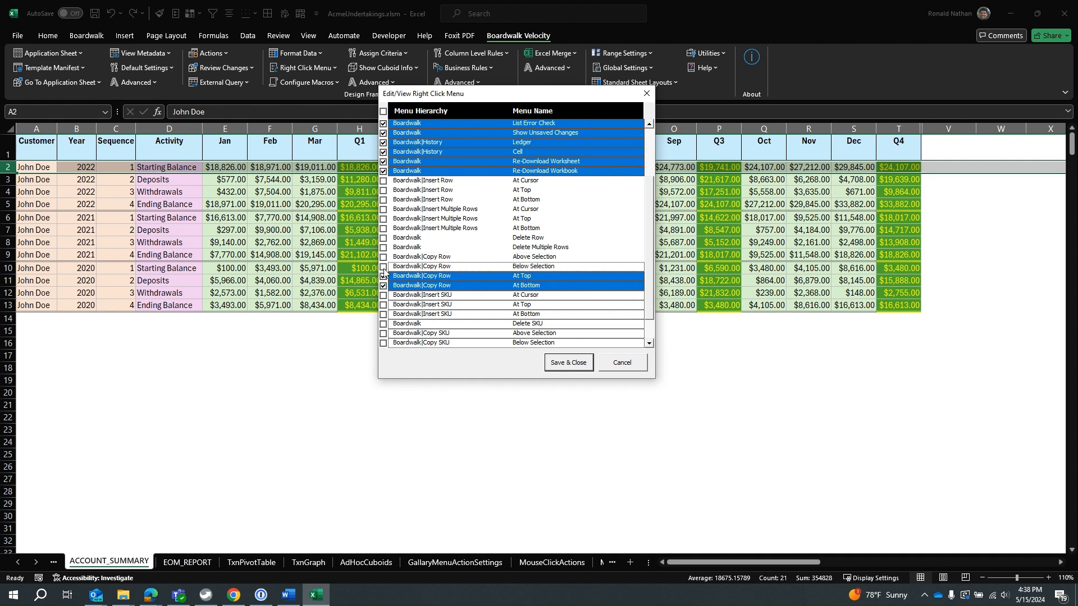
pyautogui.click(384, 276)
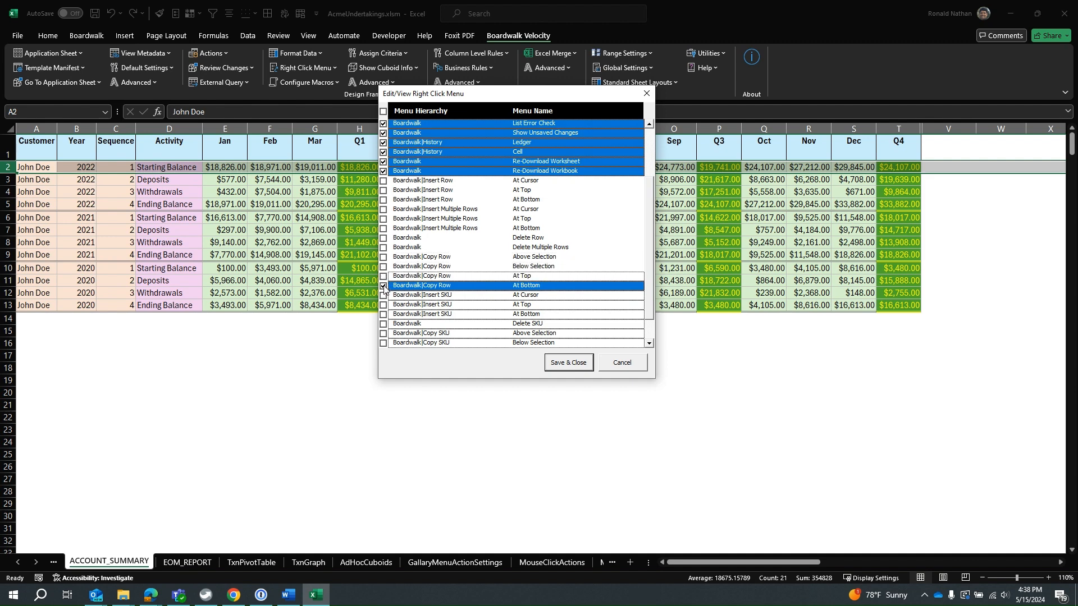
pyautogui.click(384, 285)
# Include Copy Row At Bottom, the three Insert SKU items and Delete SKU in the cuboid's context menu.
pyautogui.moveTo(649, 315); pyautogui.dragTo(655, 356)
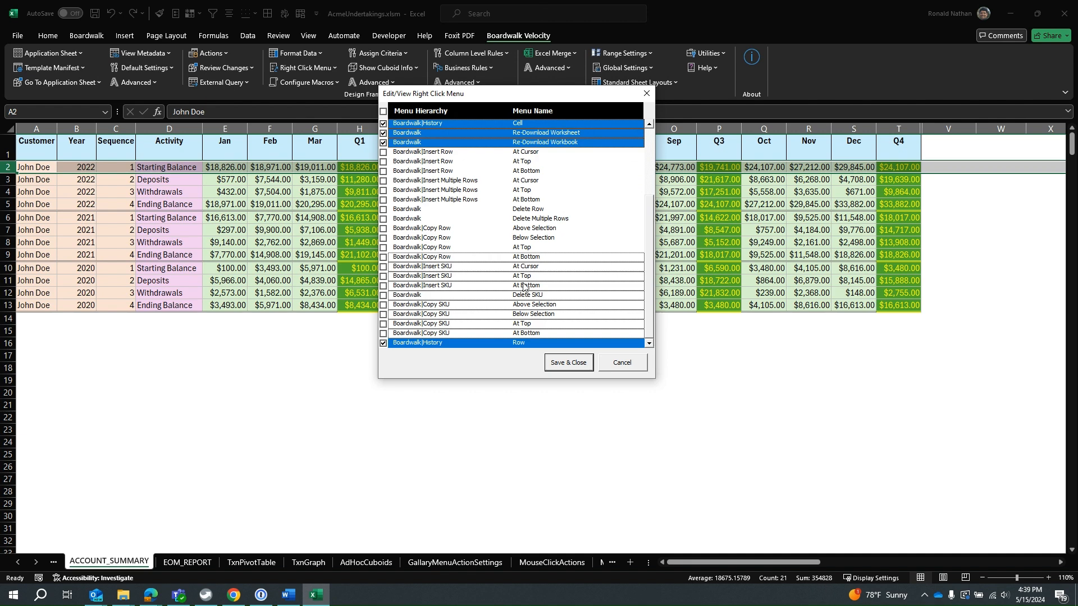
pyautogui.click(383, 257)
pyautogui.click(384, 267)
pyautogui.click(384, 276)
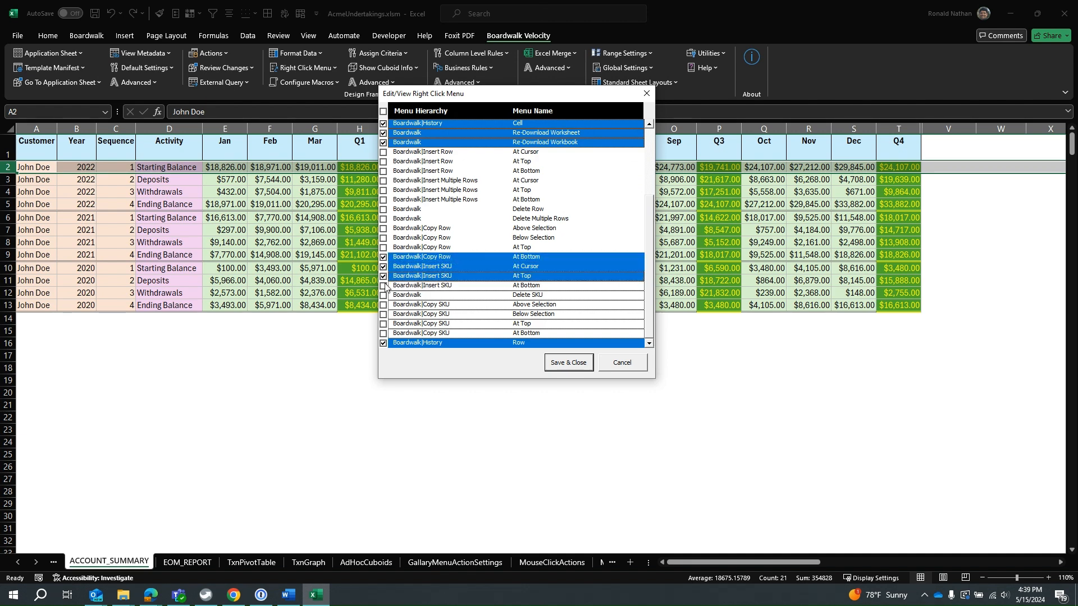
pyautogui.click(384, 286)
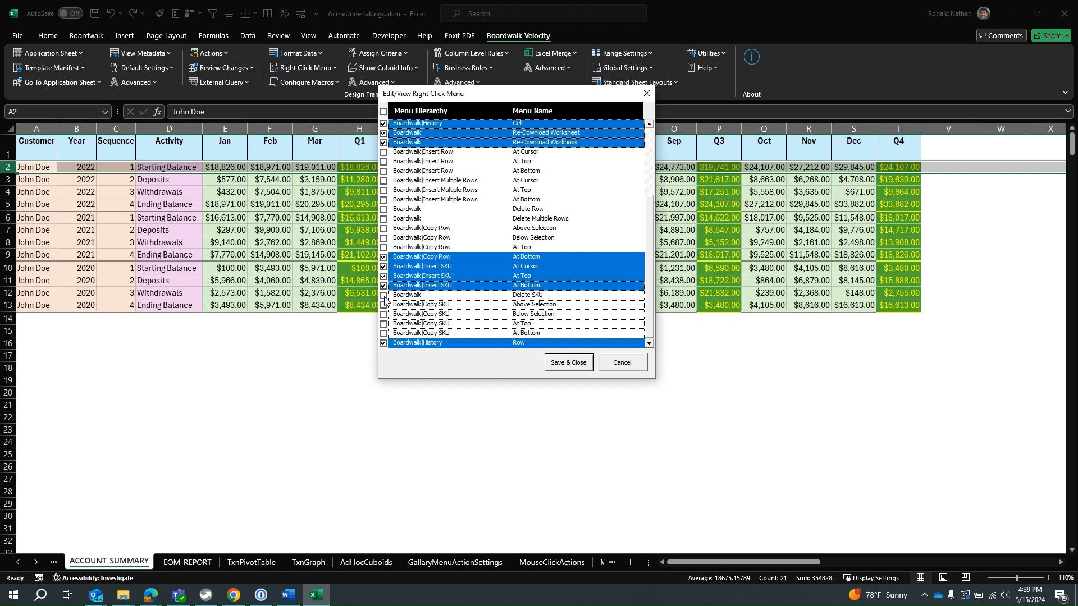
pyautogui.click(384, 296)
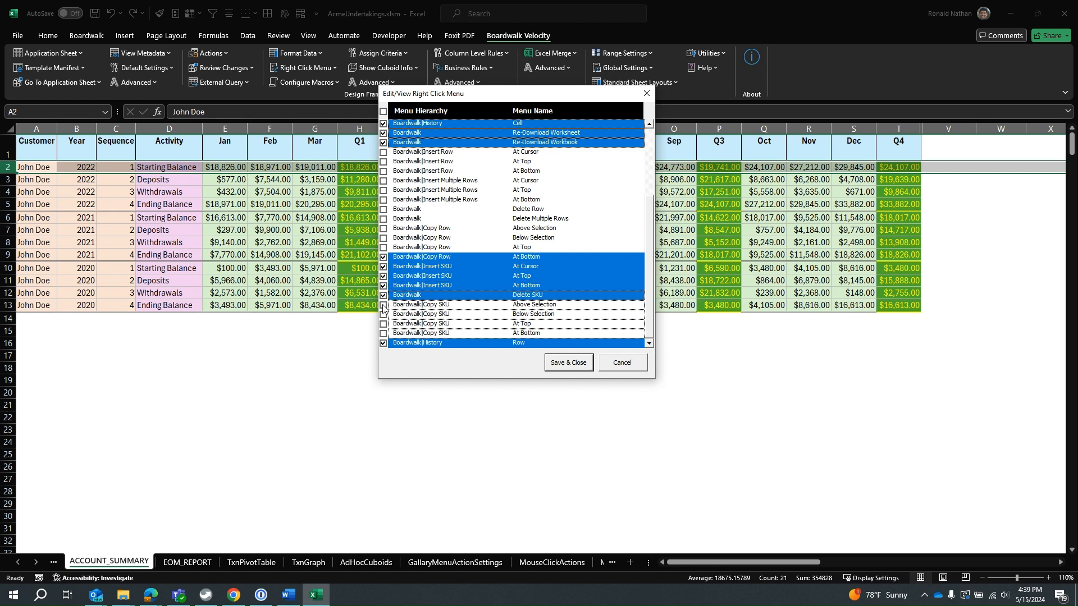
# Include the Copy SKU items Above Selection, Below Selection, At Top and At Bottom in the context menu.
pyautogui.click(384, 305)
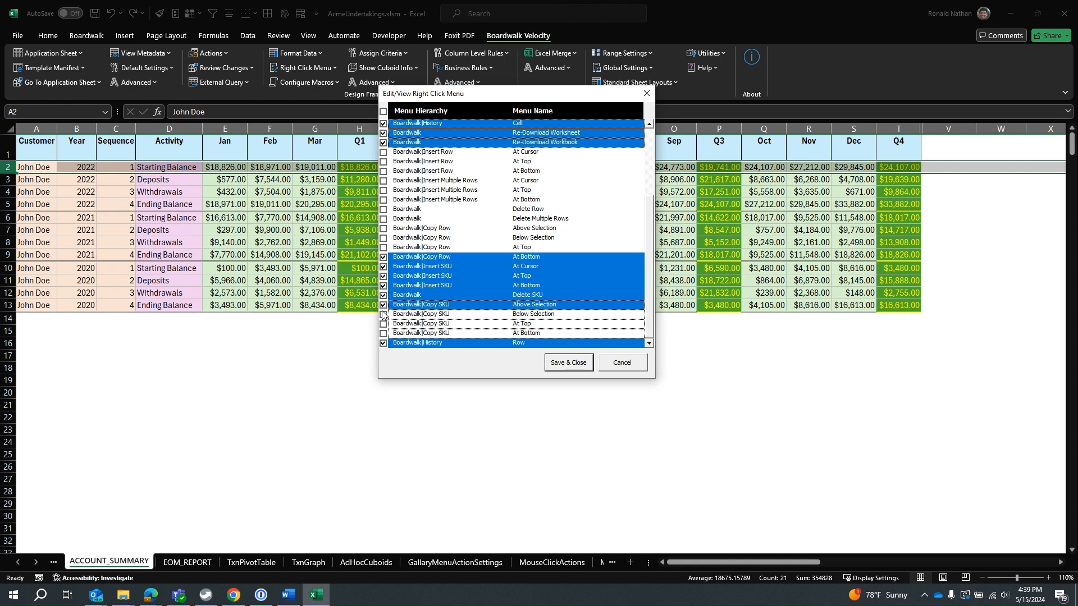
pyautogui.click(384, 314)
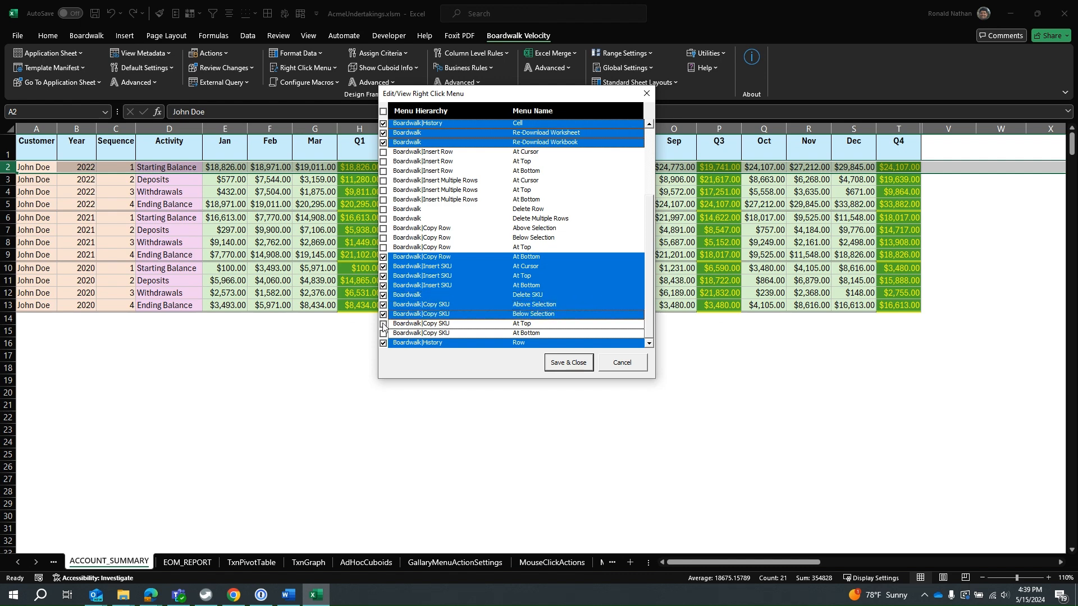
pyautogui.click(384, 324)
pyautogui.click(383, 333)
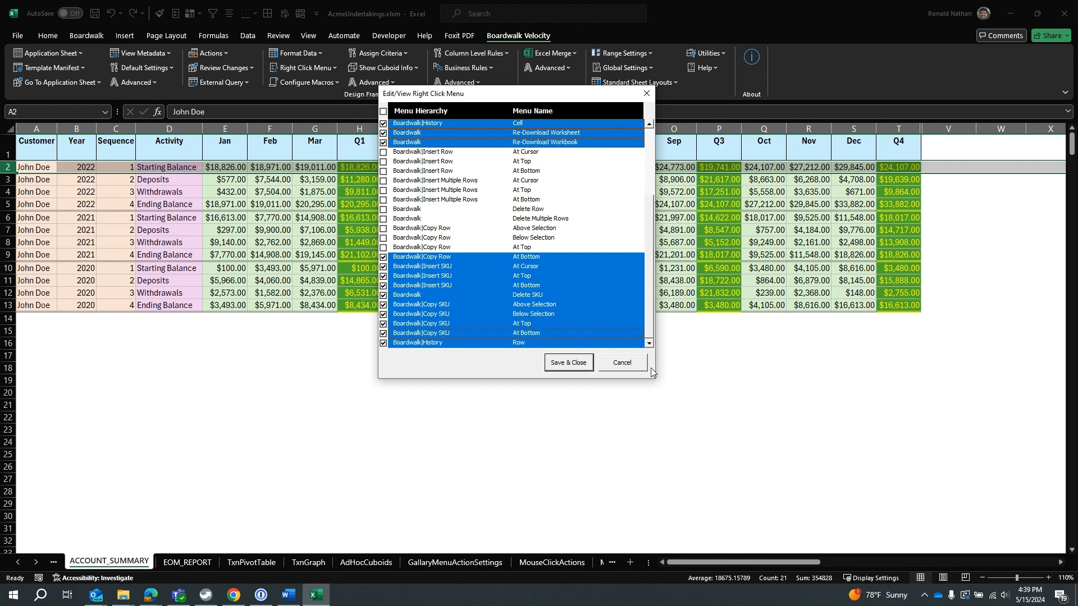
# Exclude the Copy Row At Bottom item and save the cuboid's context menu settings.
pyautogui.click(564, 367)
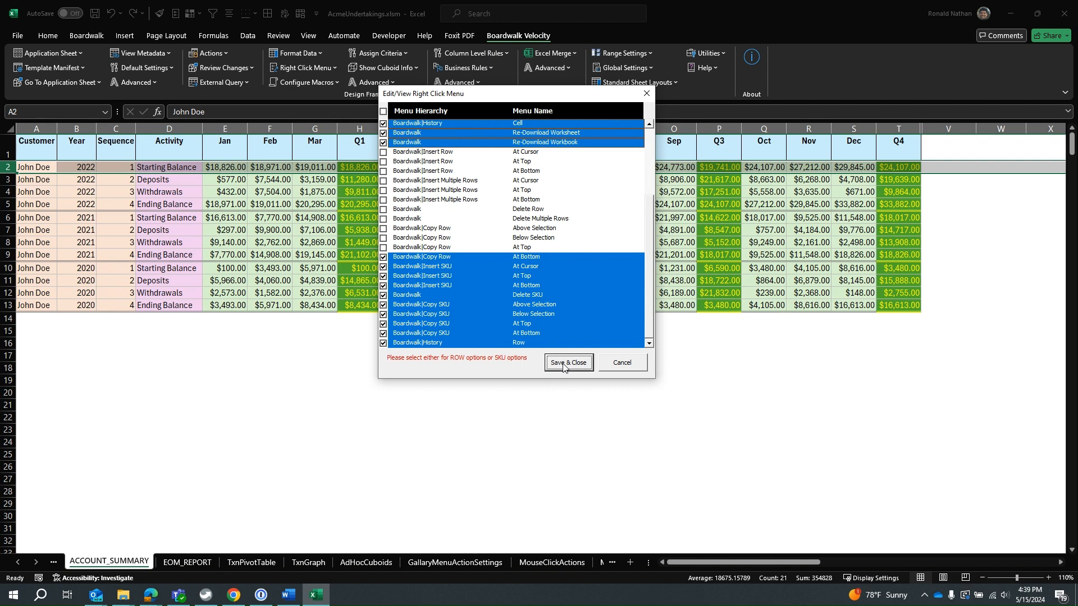
pyautogui.click(383, 257)
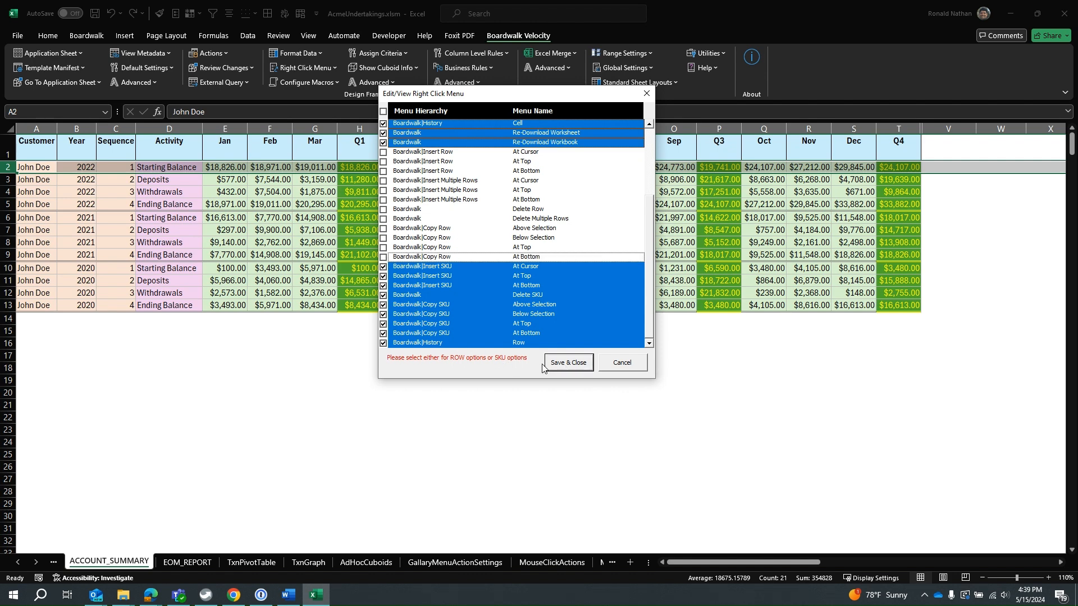
pyautogui.click(561, 365)
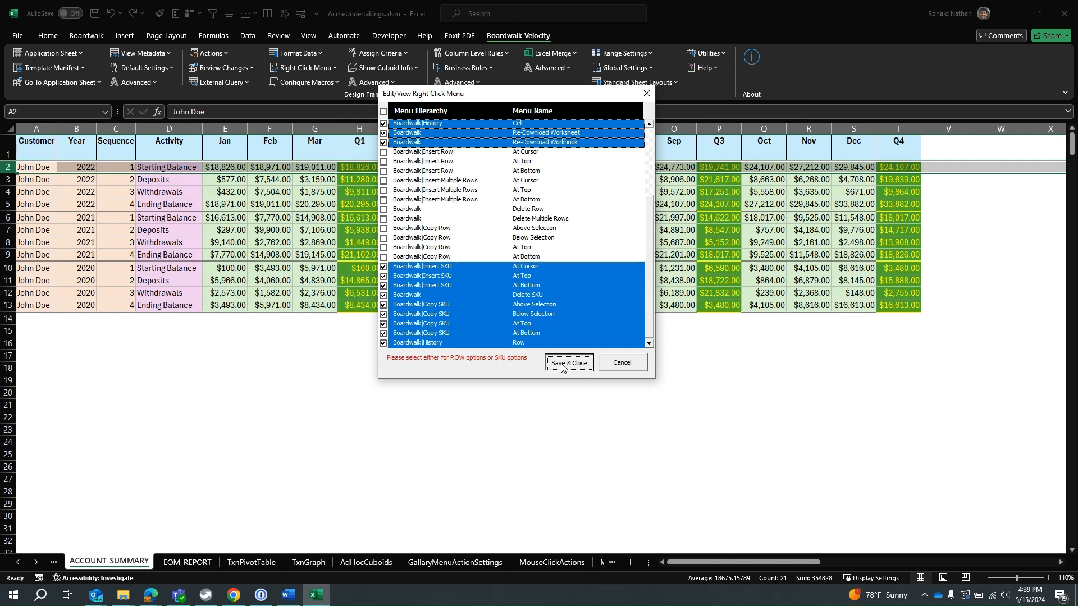
# Examine the Boardwalk context commands for the whole of row 2, including Insert SKU, Copy SKU and History.
pyautogui.rightClick(43, 168)
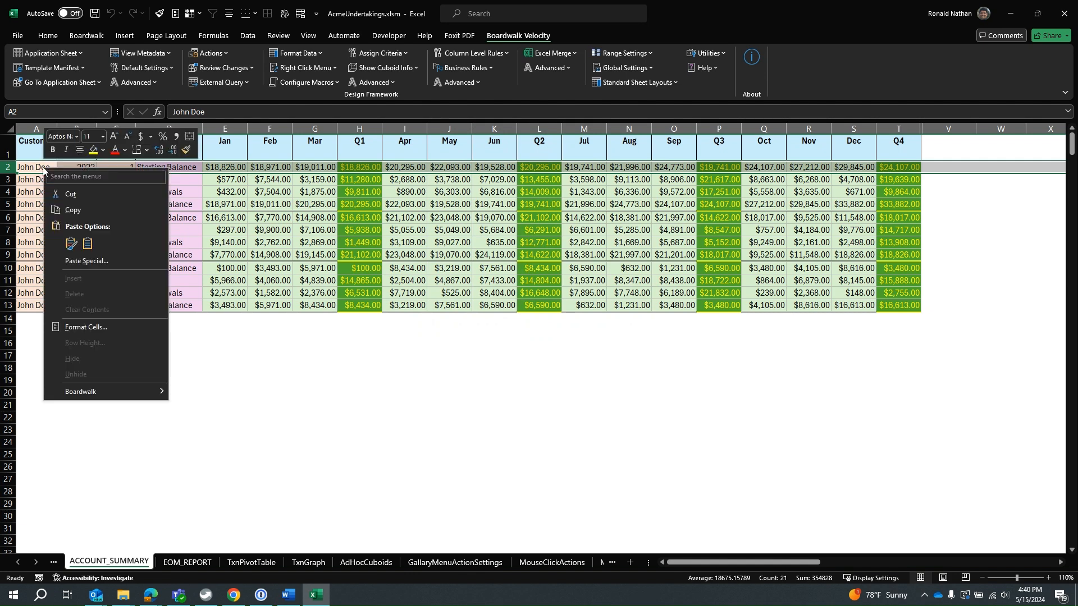
pyautogui.moveTo(107, 394)
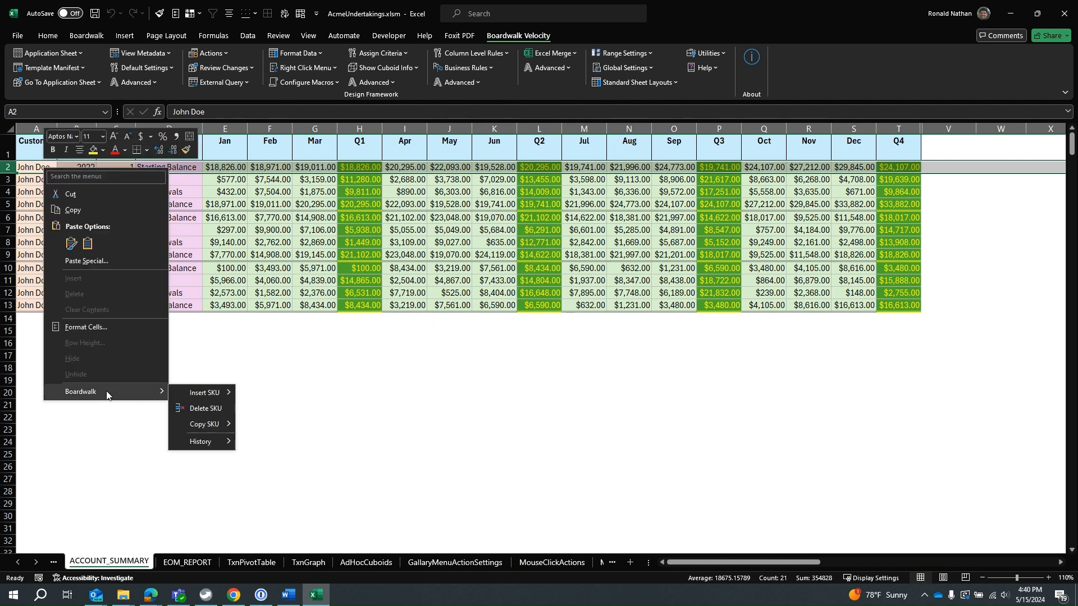
pyautogui.moveTo(209, 395)
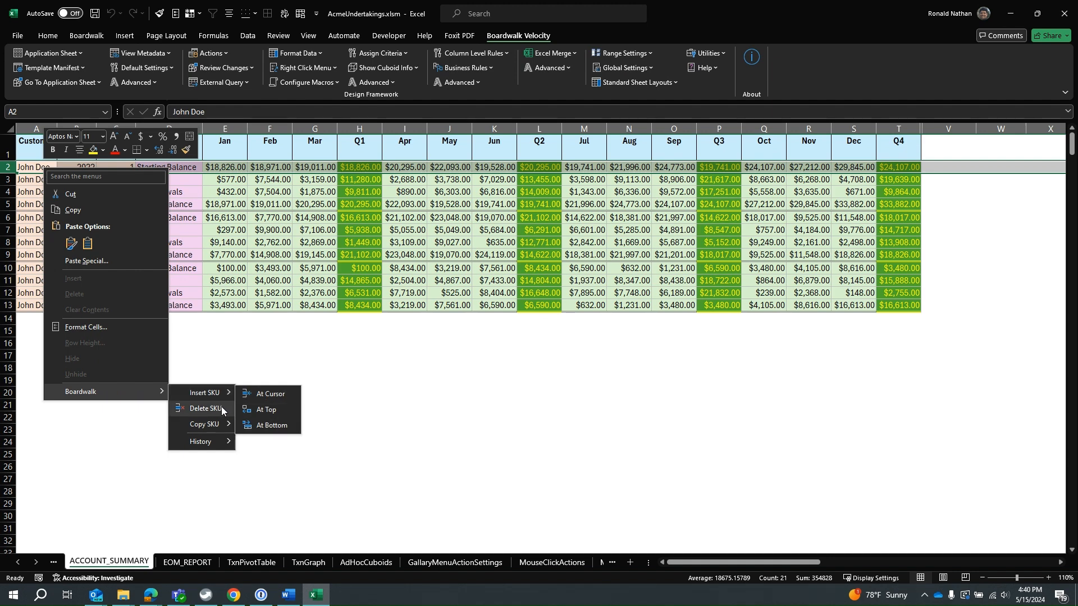
pyautogui.moveTo(214, 425)
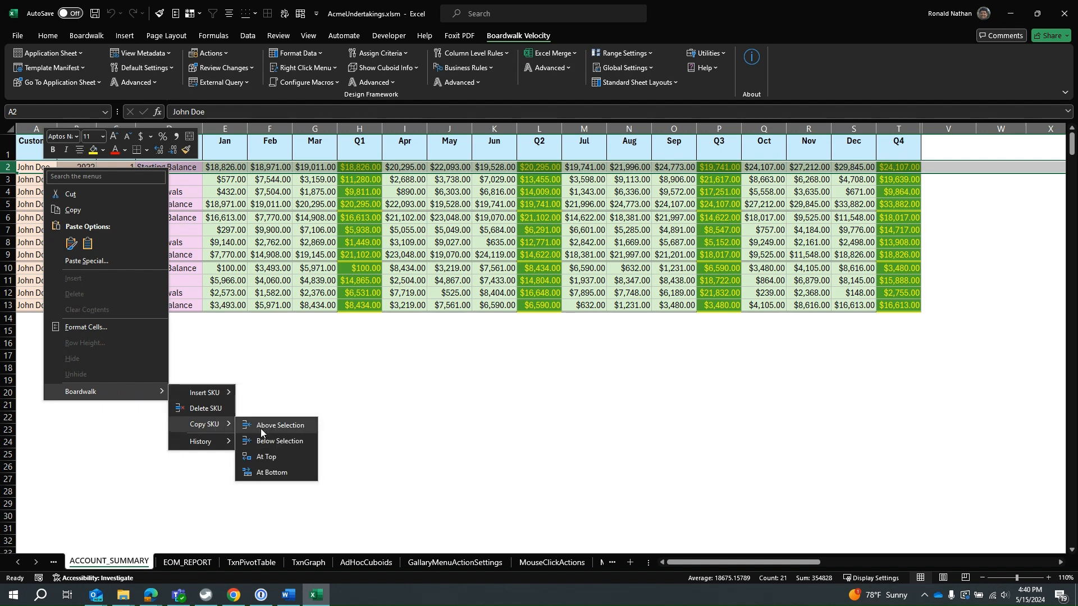
pyautogui.moveTo(220, 448)
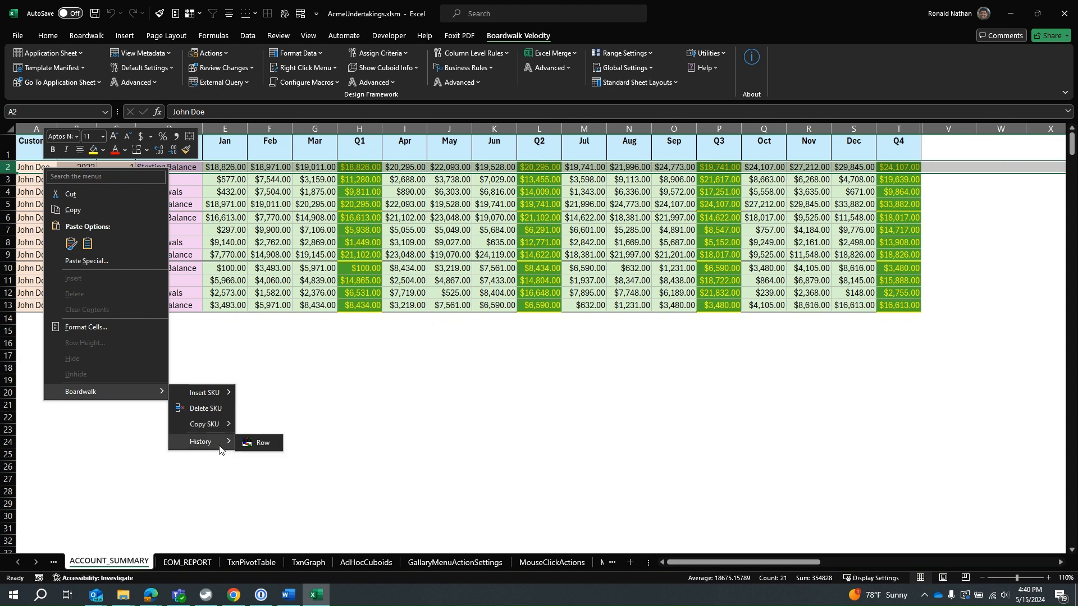
pyautogui.click(115, 446)
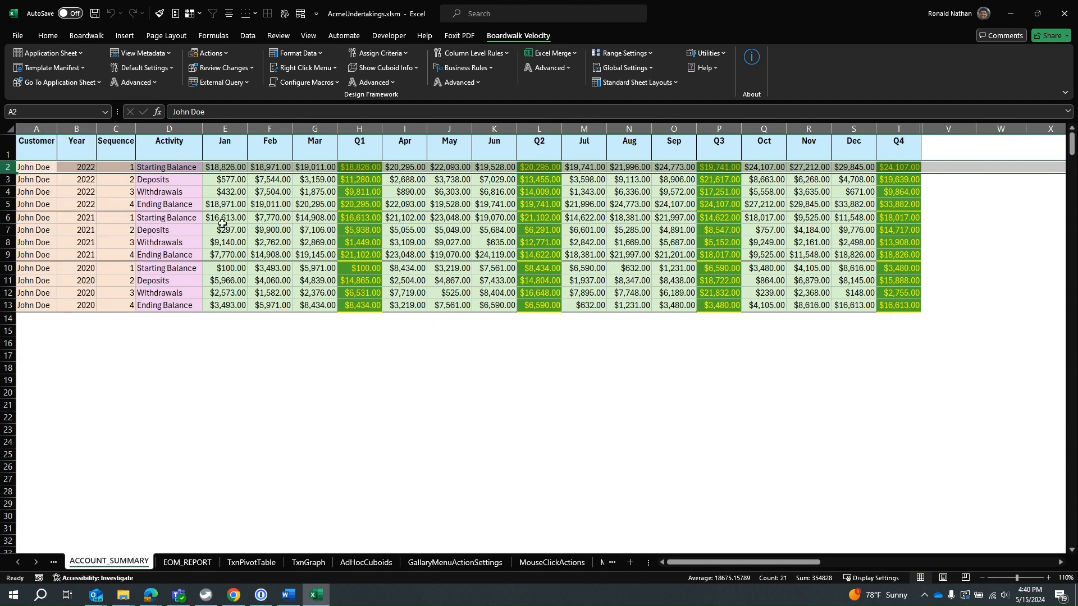
# Examine the Boardwalk context commands available for the single cell E3.
pyautogui.rightClick(226, 177)
pyautogui.moveTo(305, 554)
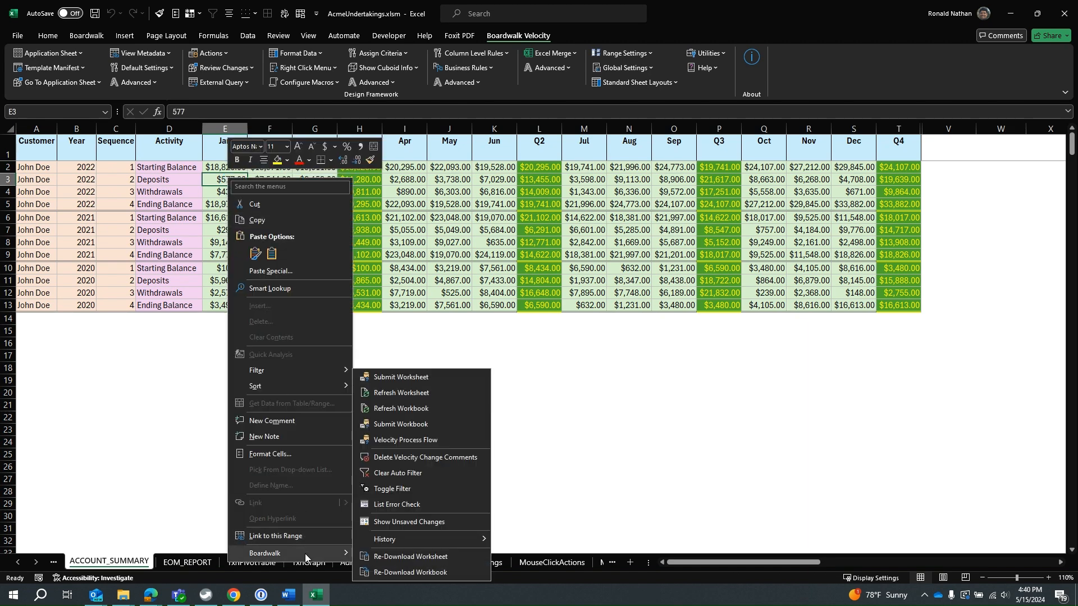
pyautogui.click(20, 353)
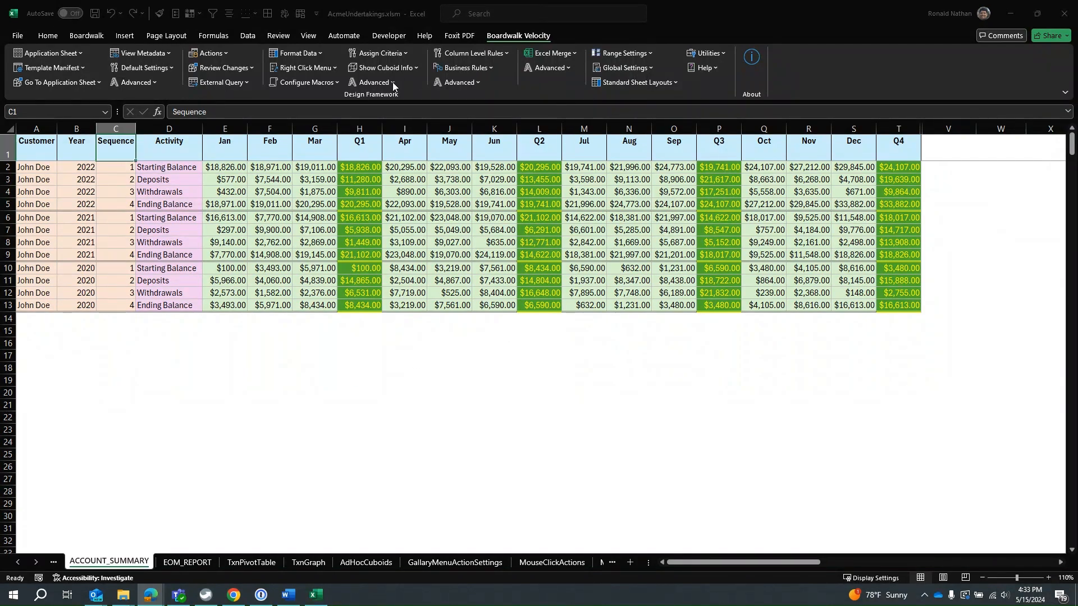
pyautogui.click(373, 82)
pyautogui.click(373, 82)
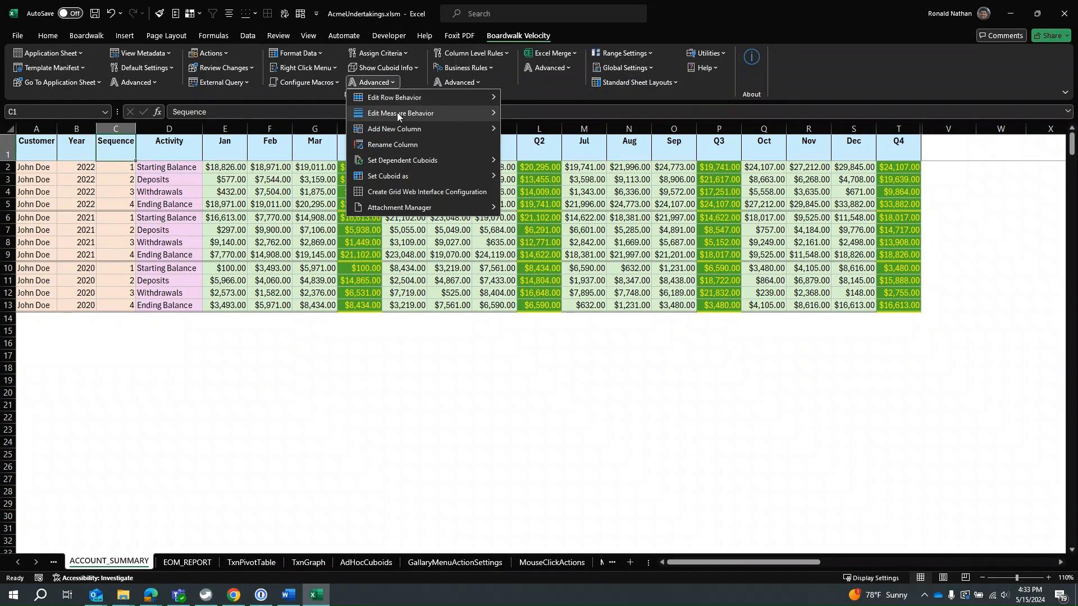
pyautogui.moveTo(397, 114)
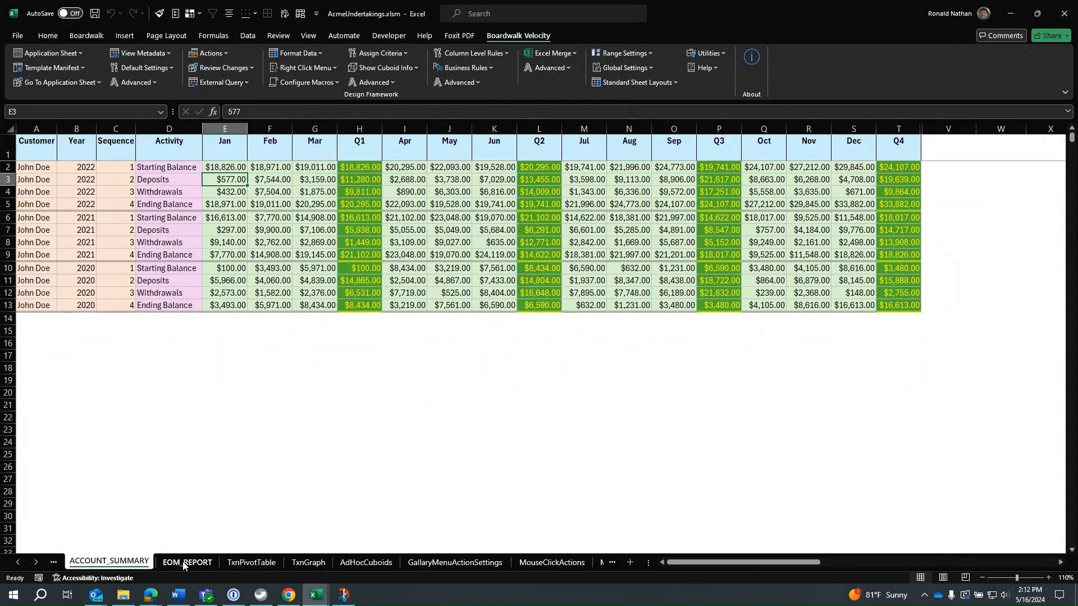
# Go to the EOM_REPORT sheet and unprotect all sheets in the workbook.
pyautogui.click(185, 563)
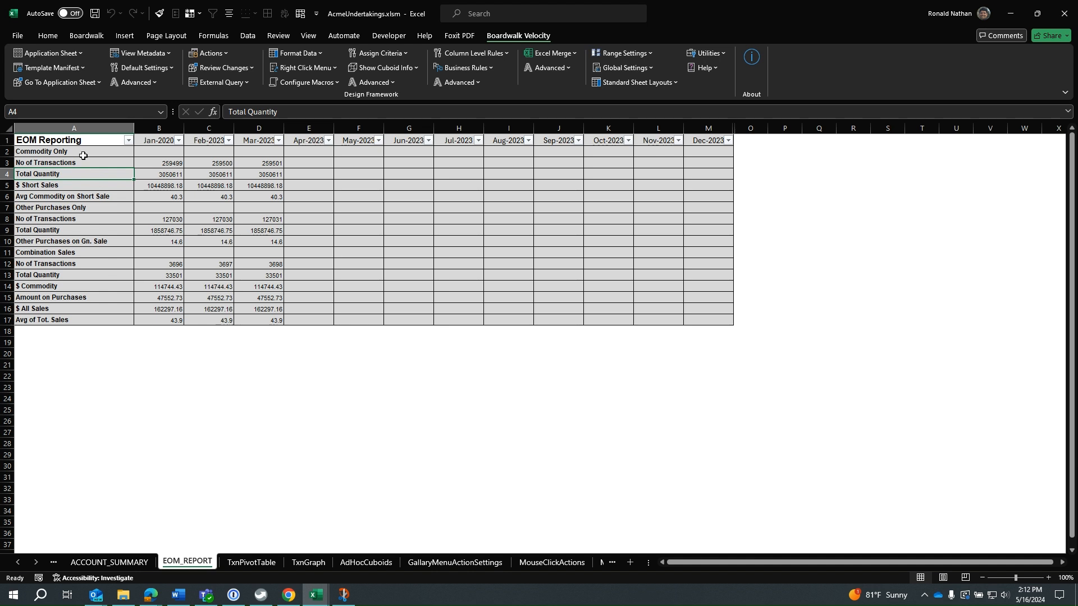
pyautogui.click(715, 54)
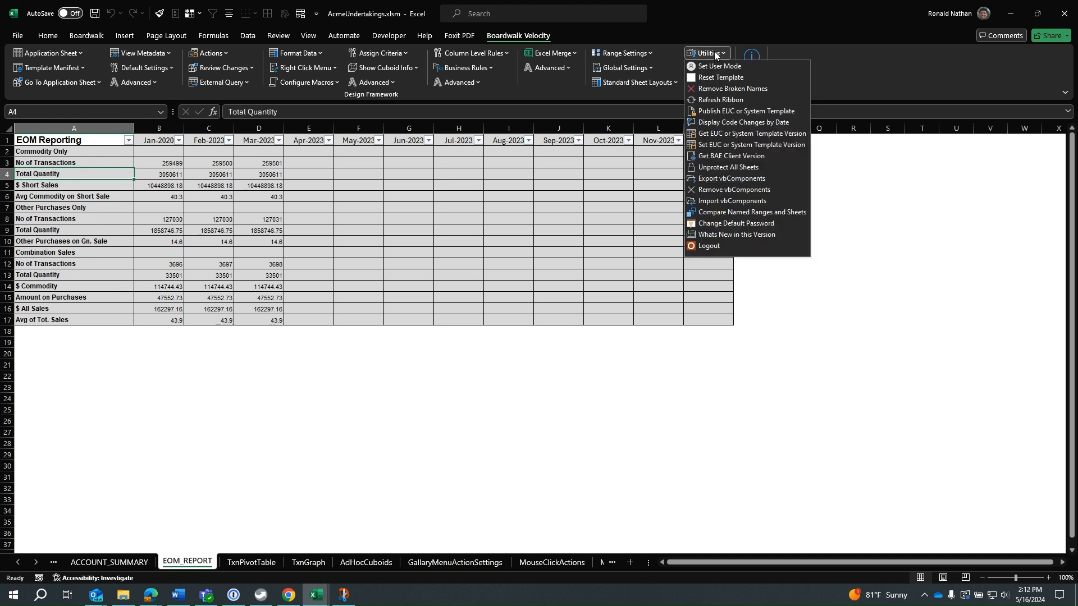
pyautogui.click(738, 167)
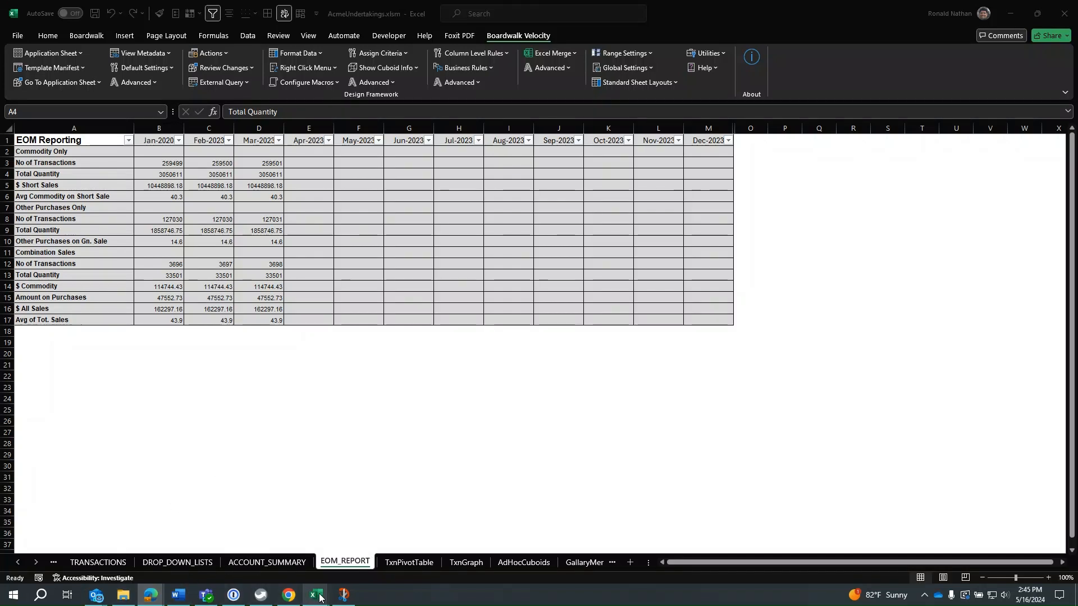
# Switch to the other open workbook with the formatted EOM_REPORT sheet and copy its report range A1:M17.
pyautogui.moveTo(316, 595)
pyautogui.click(350, 560)
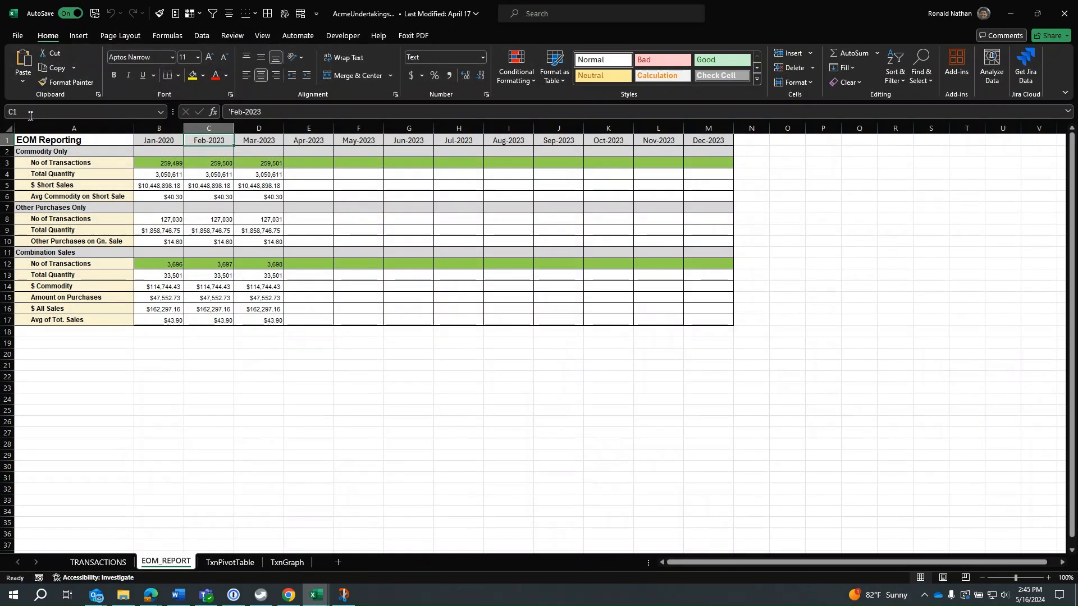
pyautogui.click(43, 141)
pyautogui.moveTo(43, 141)
pyautogui.mouseDown()
pyautogui.moveTo(436, 219)
pyautogui.moveTo(746, 315)
pyautogui.moveTo(724, 320)
pyautogui.mouseUp()
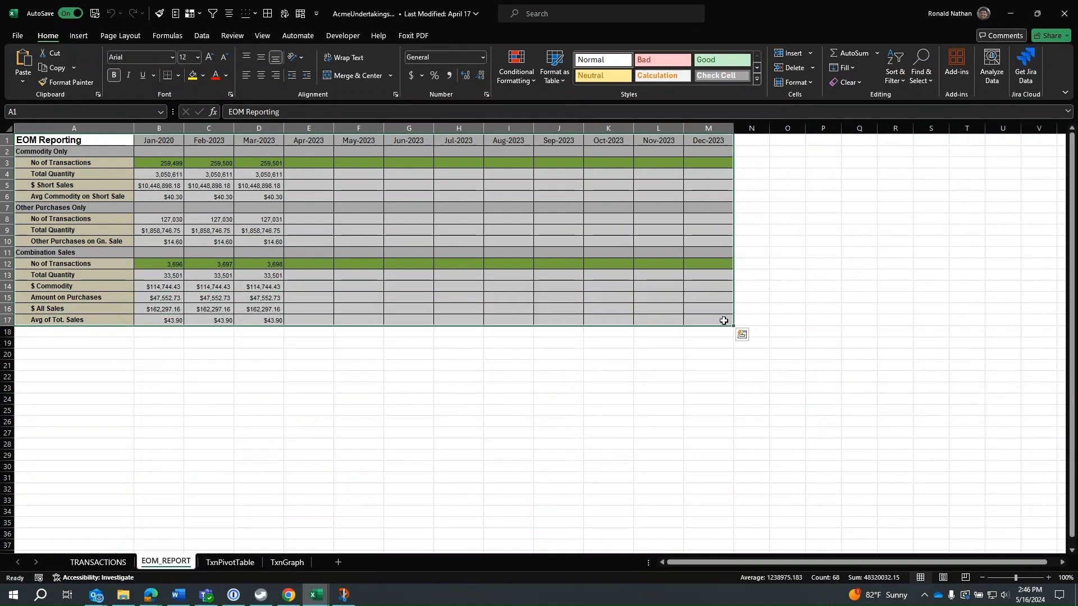
pyautogui.hotkey('ctrl', 'c')
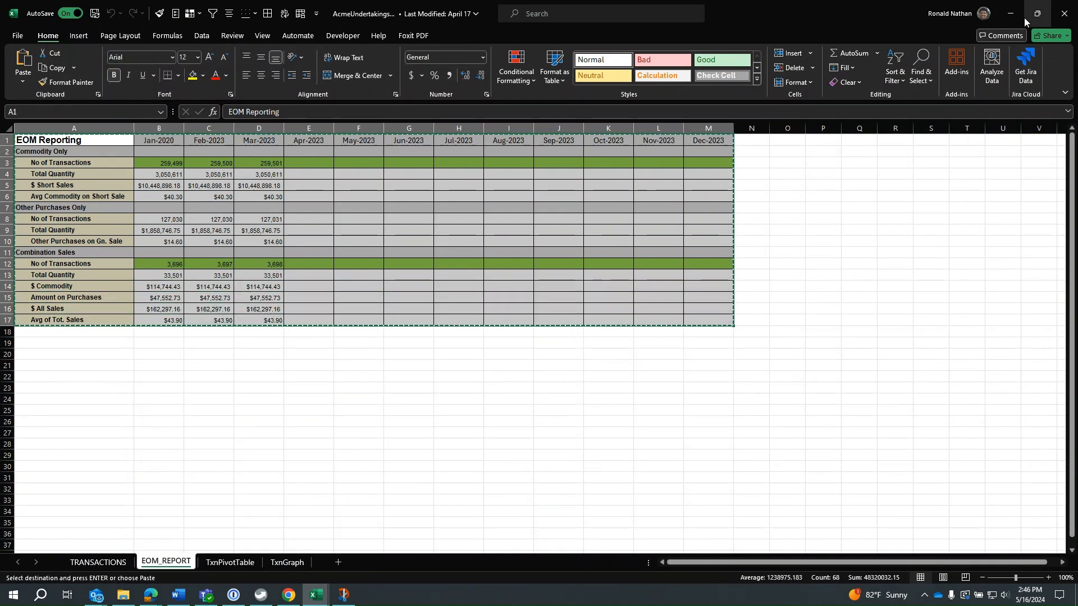
# Return to the AcmeUndertakings workbook and paste only the copied formatting onto the EOM_REPORT sheet starting at A1.
pyautogui.click(1011, 15)
pyautogui.rightClick(34, 140)
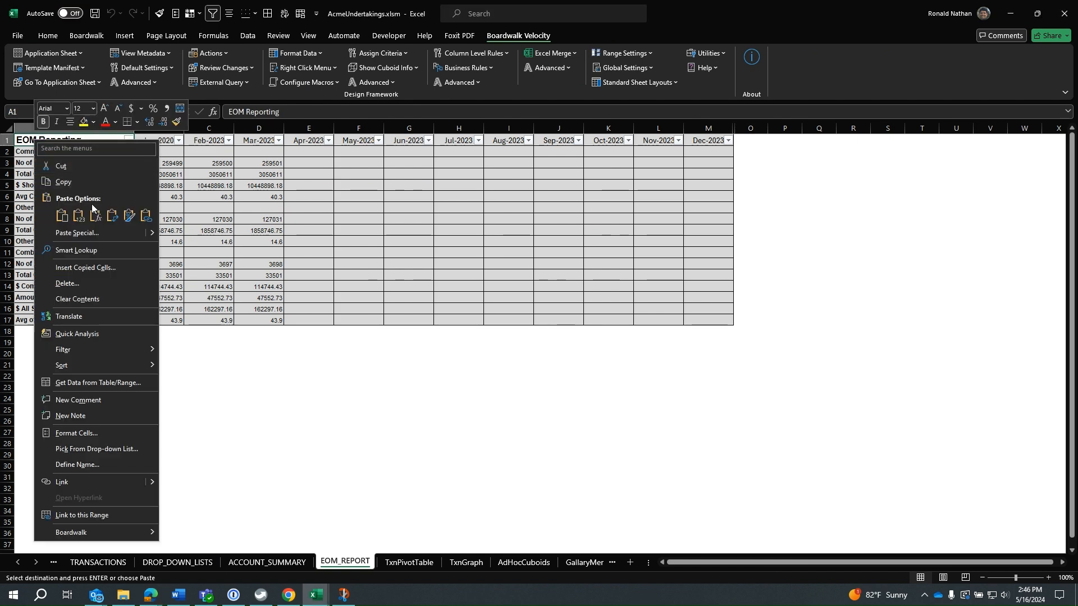
pyautogui.click(129, 219)
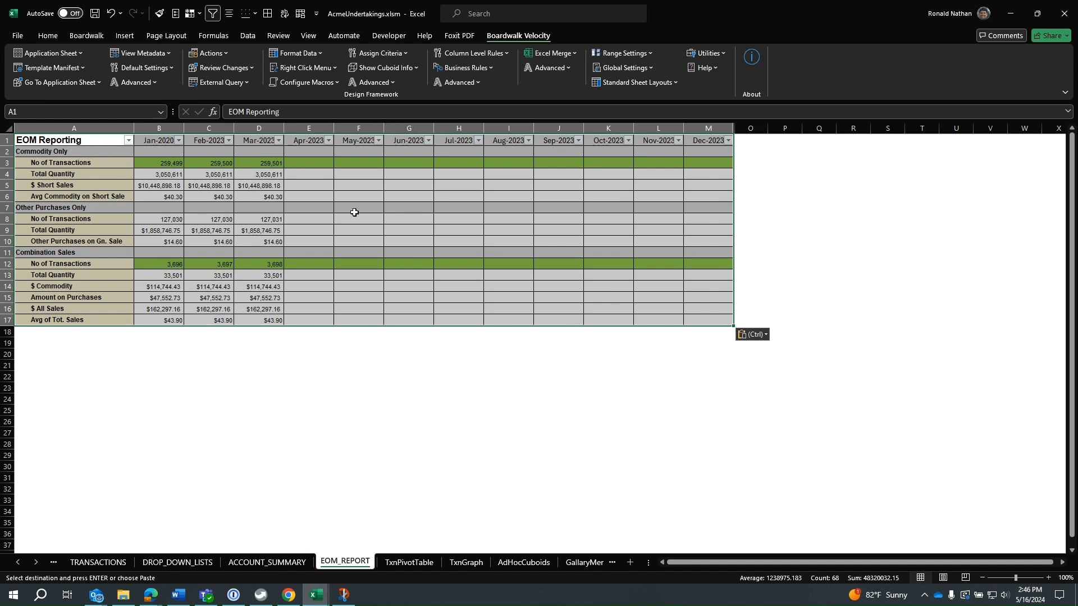
# Generate a Measure format for the EOM_REPORT cuboid from the selected range A1:M17.
pyautogui.click(301, 51)
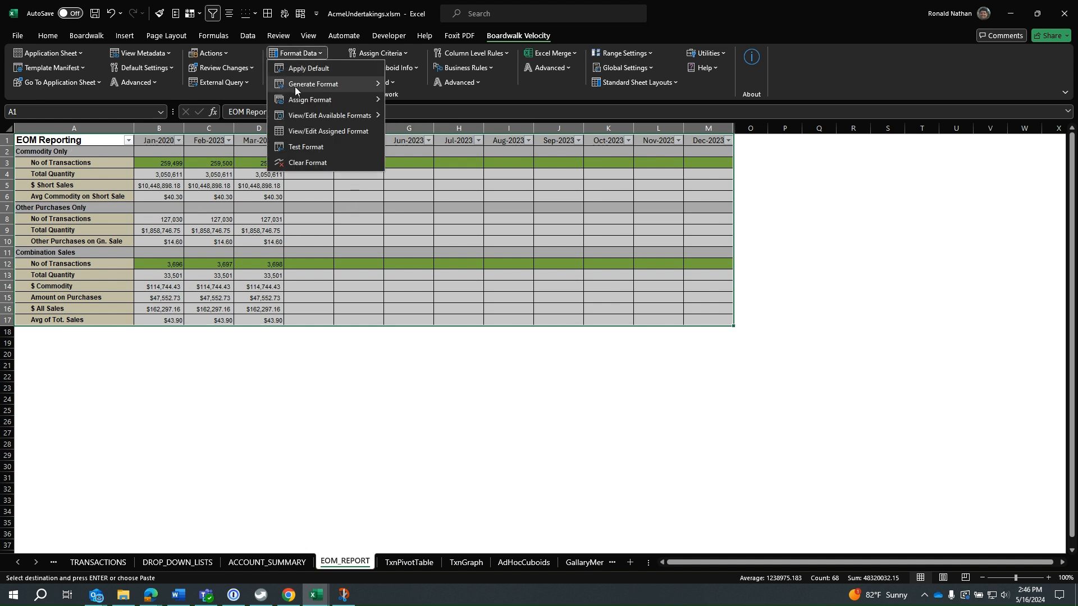
pyautogui.moveTo(294, 86)
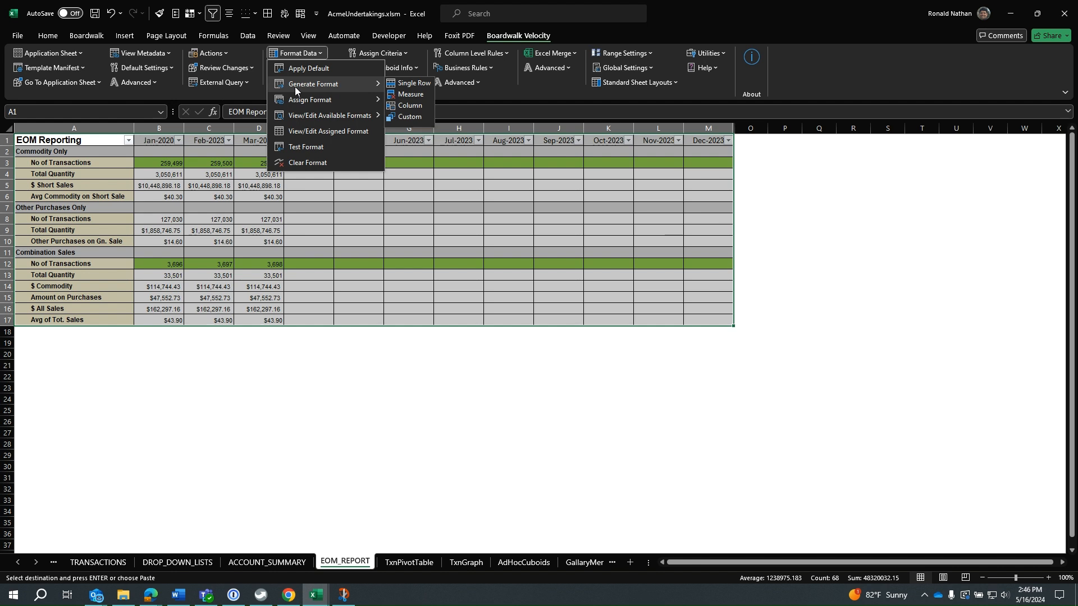
pyautogui.click(416, 96)
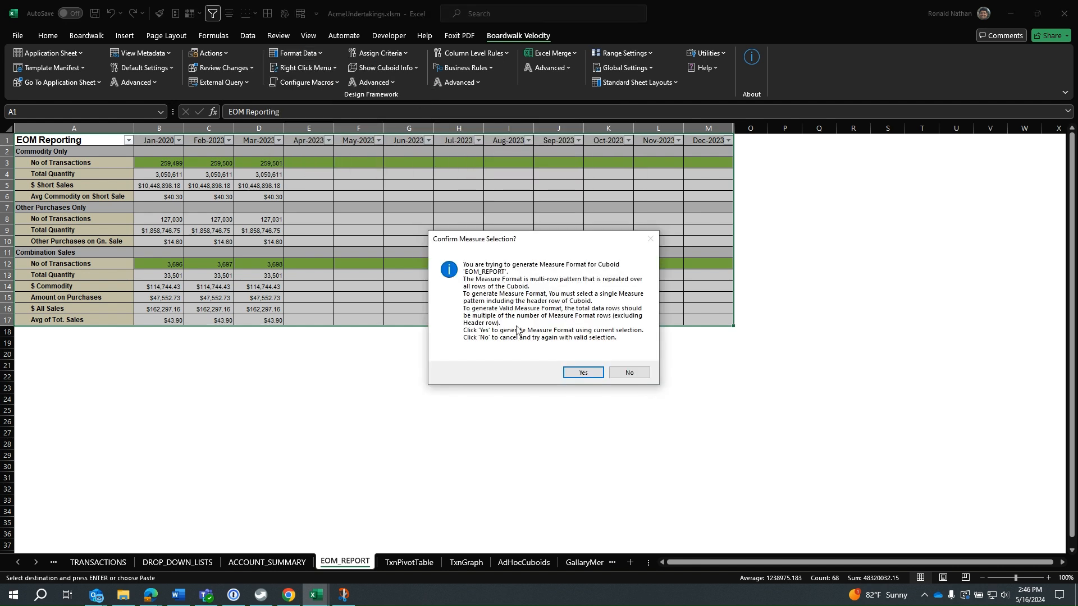
pyautogui.click(591, 373)
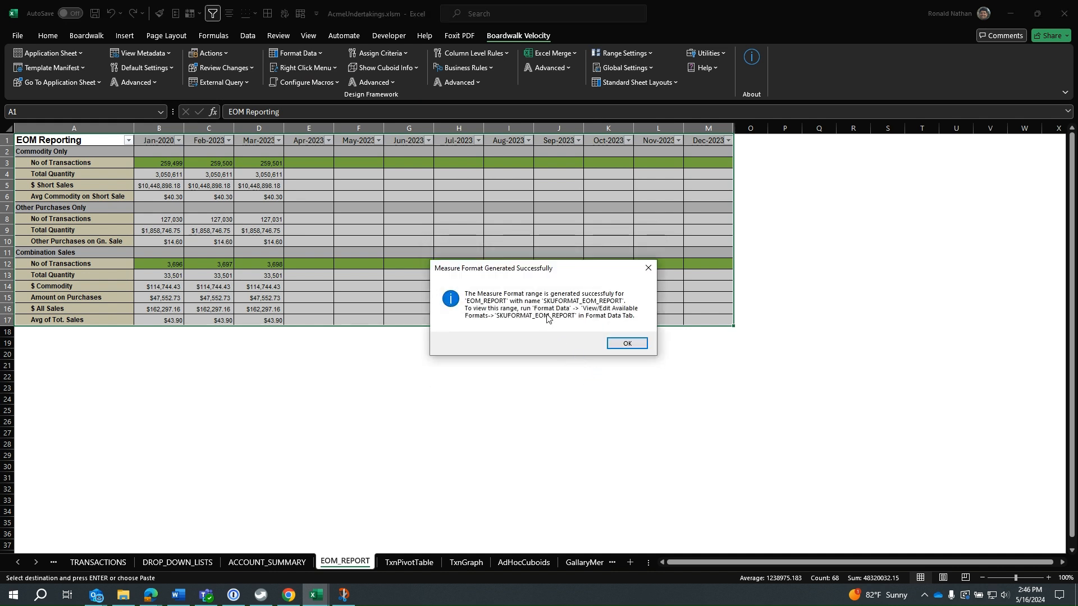
pyautogui.click(624, 344)
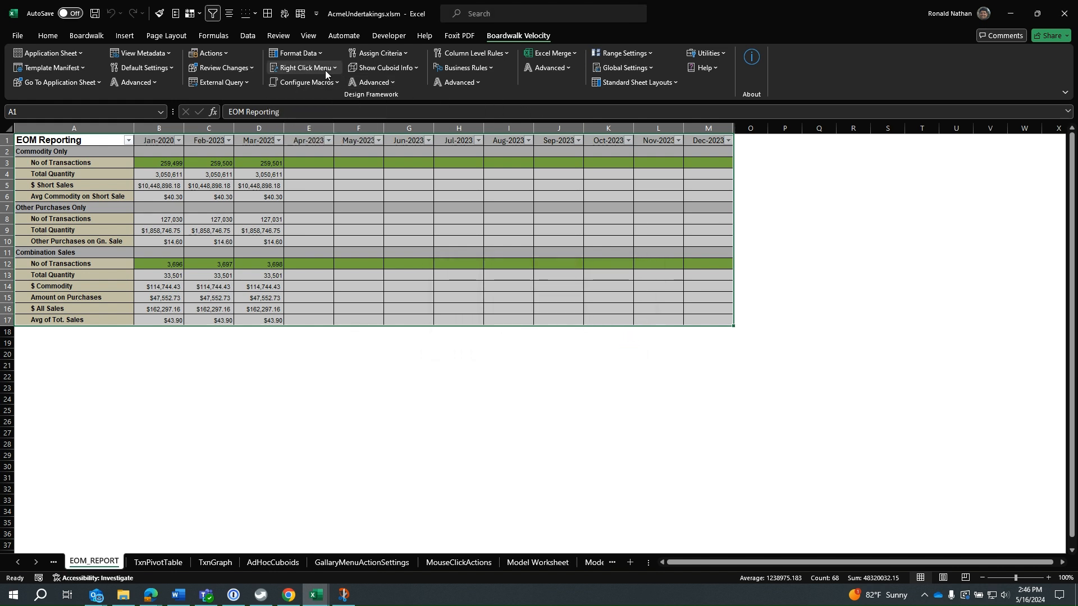
# Assign the SKUFORMAT_EOM_REPORT format to the EOM_REPORT cuboid.
pyautogui.click(313, 54)
pyautogui.moveTo(315, 110)
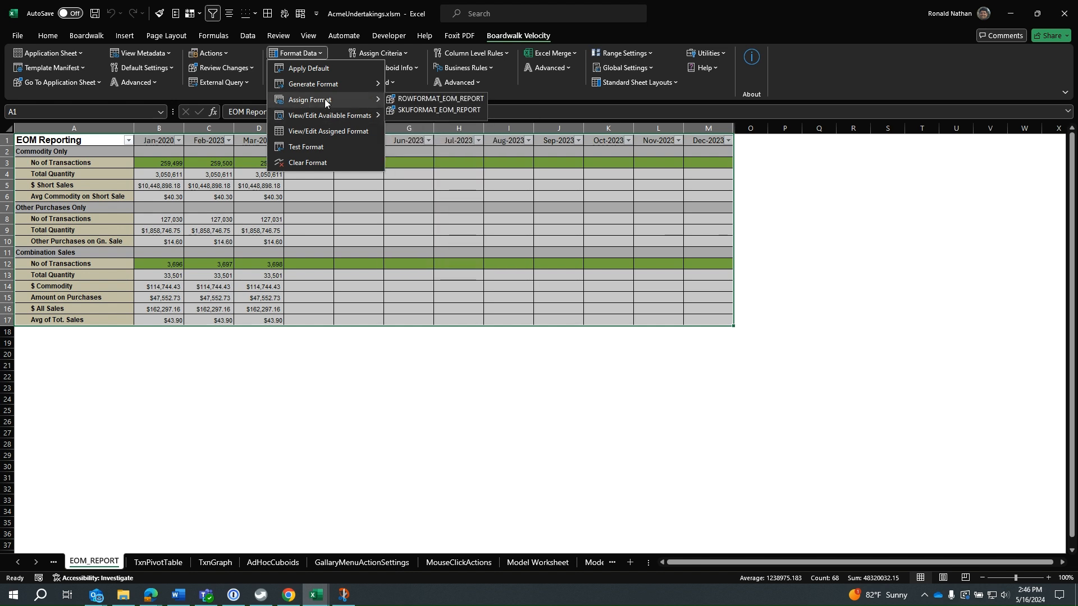
pyautogui.click(417, 110)
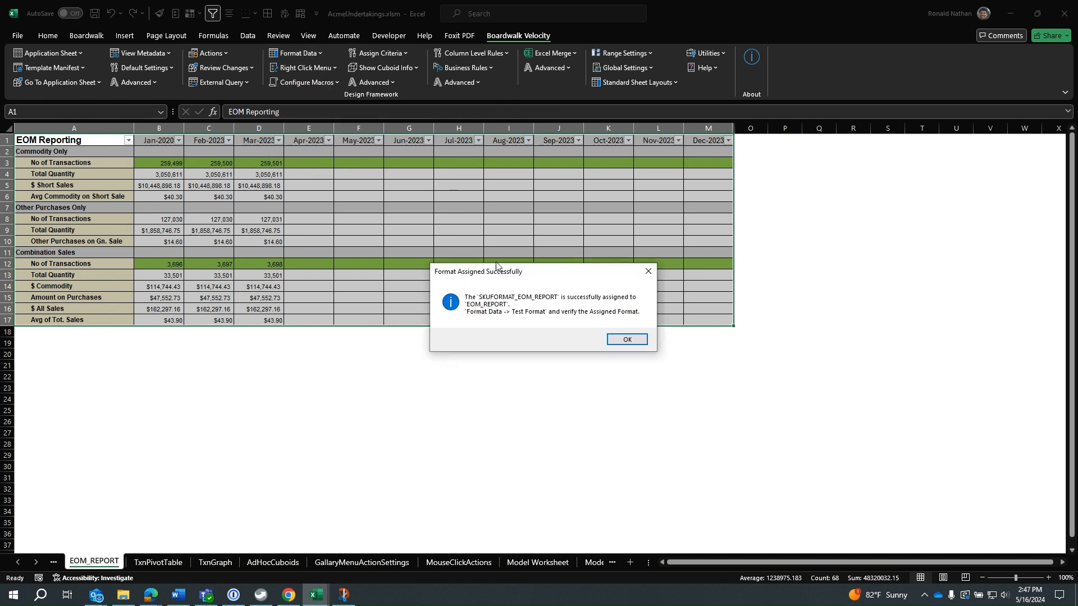
pyautogui.click(625, 341)
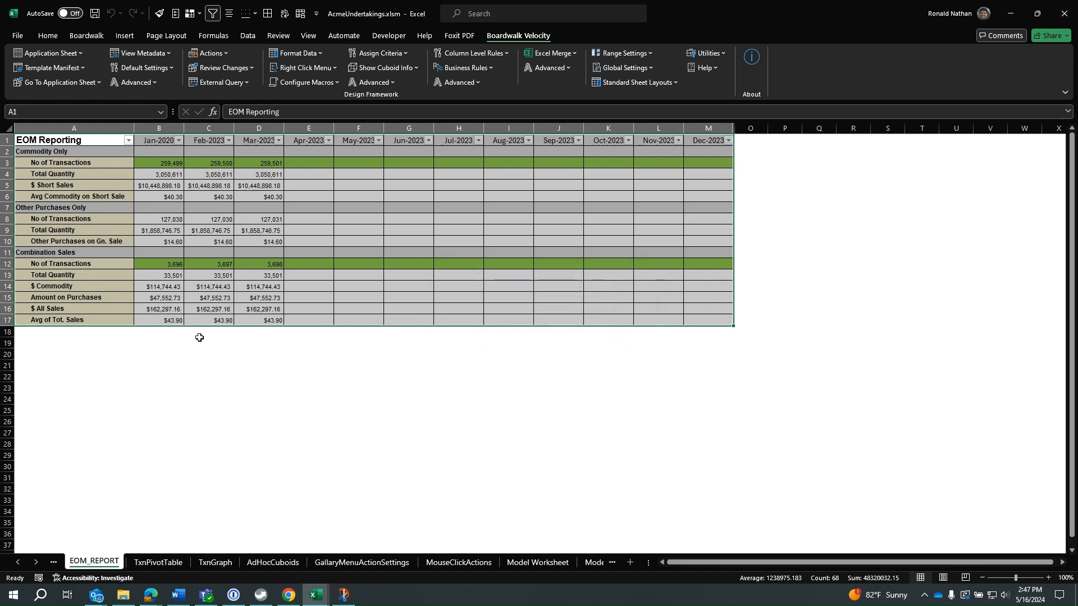